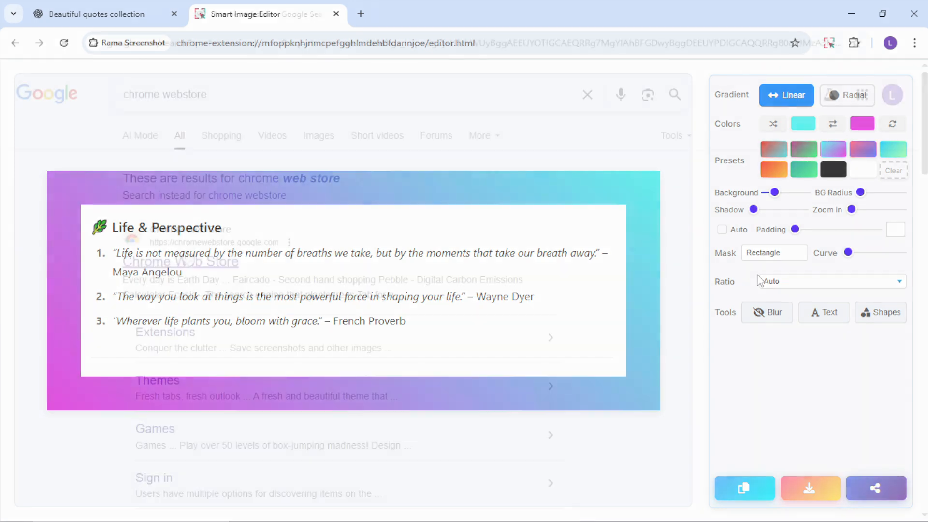
Step: Open the Chrome Web Store from the search results and search it for "Rama screenshot"
click(184, 263)
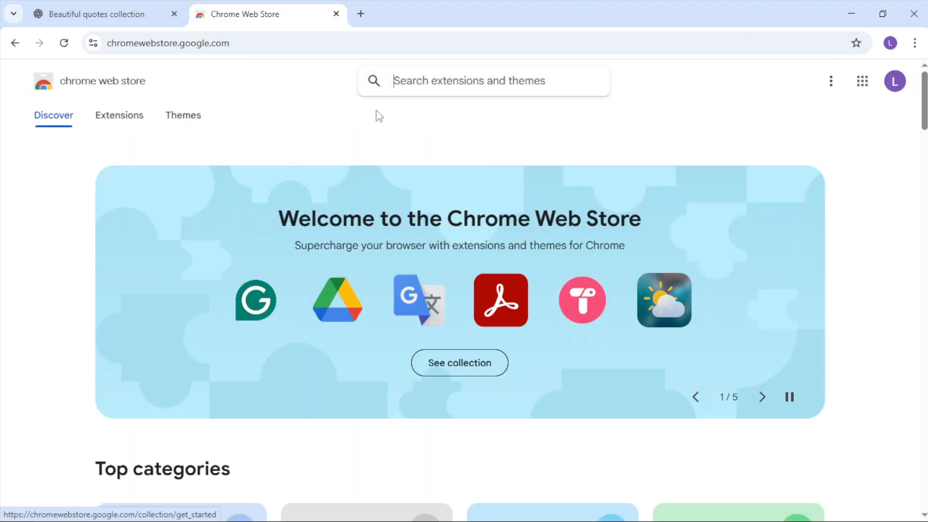
click(425, 84)
text(Rama s)
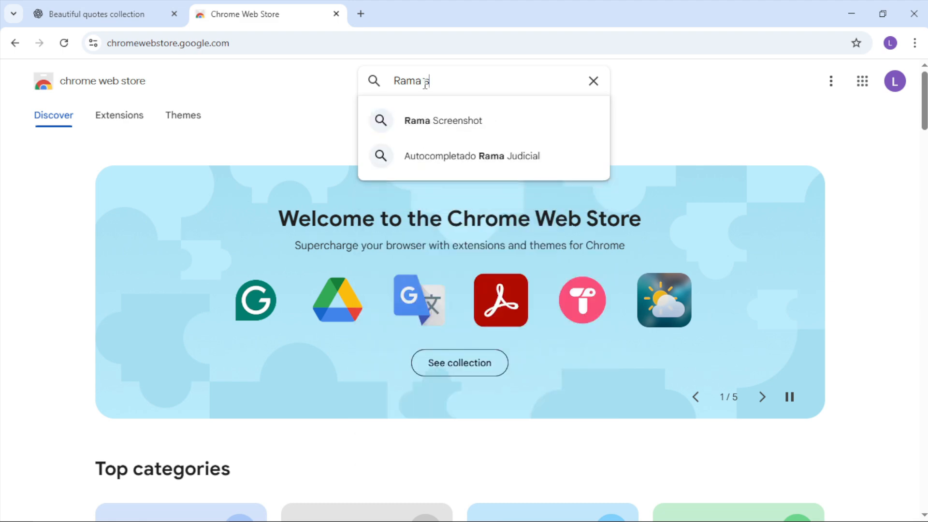
text(creenshot)
key(Return)
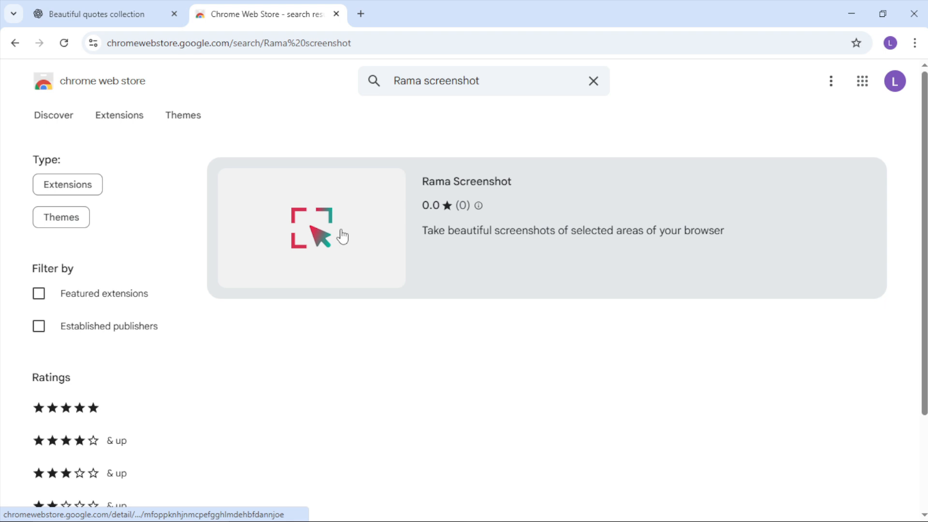
Step: Add the Rama Screenshot extension to Chrome from its store listing, look through the listing, and dismiss the installation notice
click(342, 237)
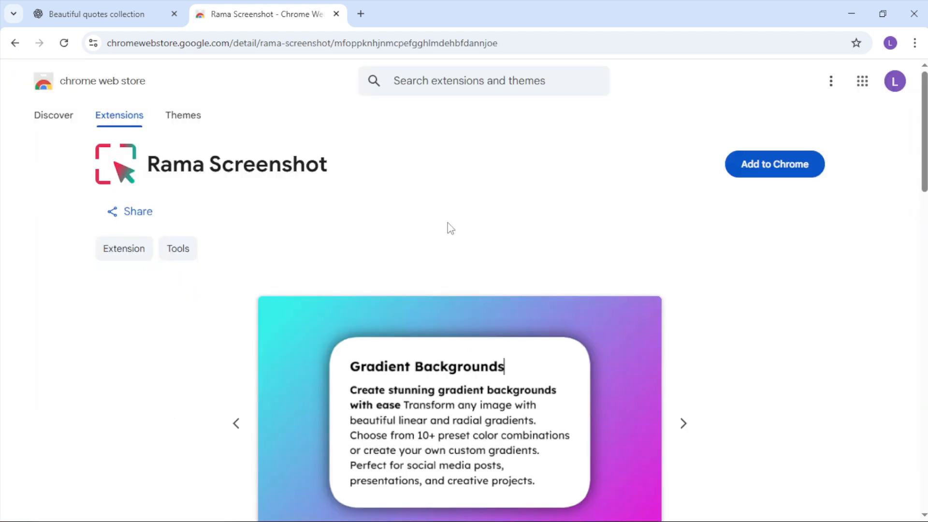
click(771, 170)
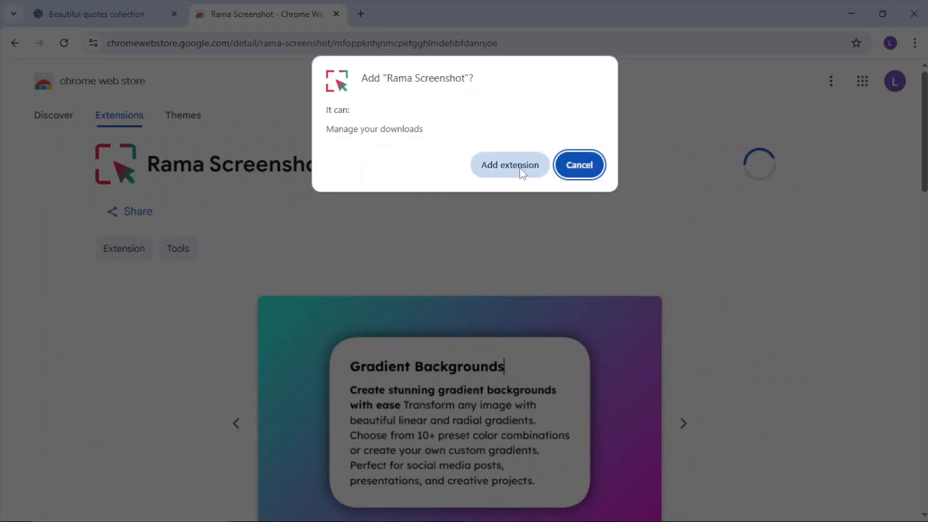
click(512, 168)
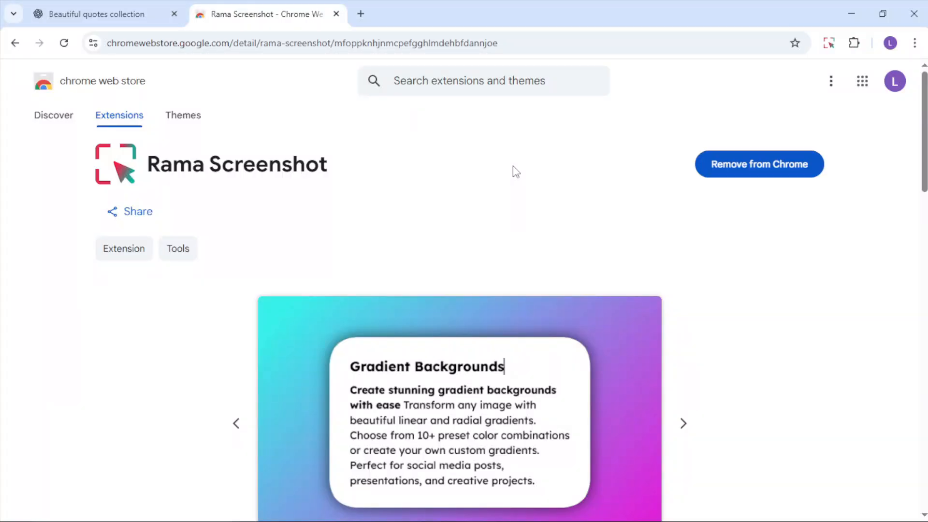
scroll(541, 172, down, 5)
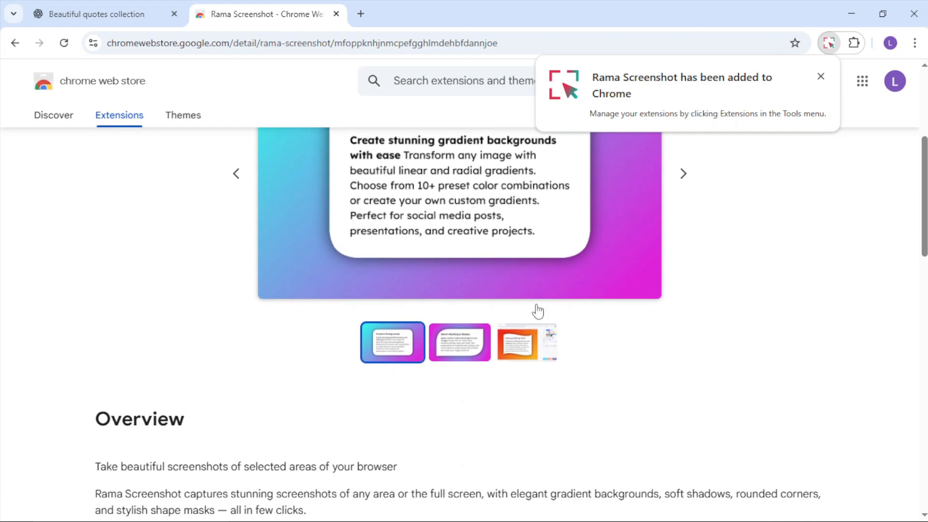
scroll(544, 349, down, 7)
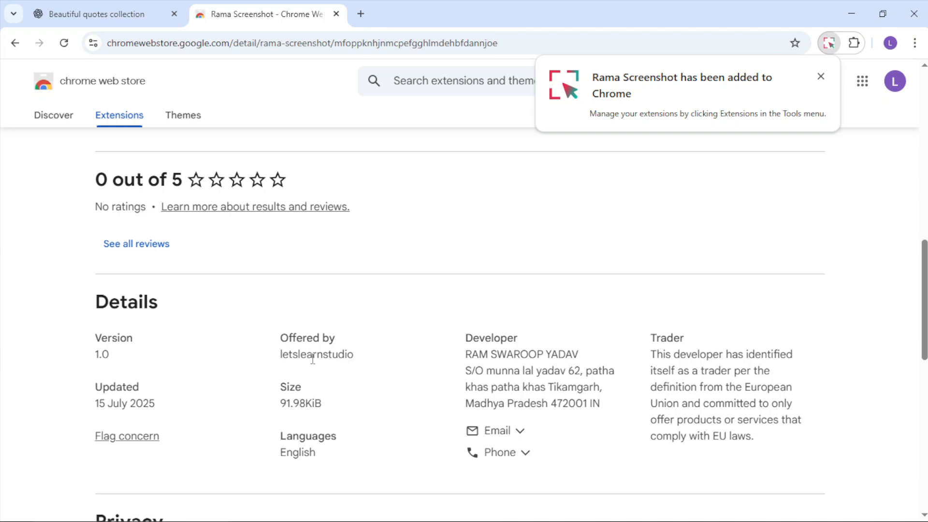
scroll(345, 361, up, 13)
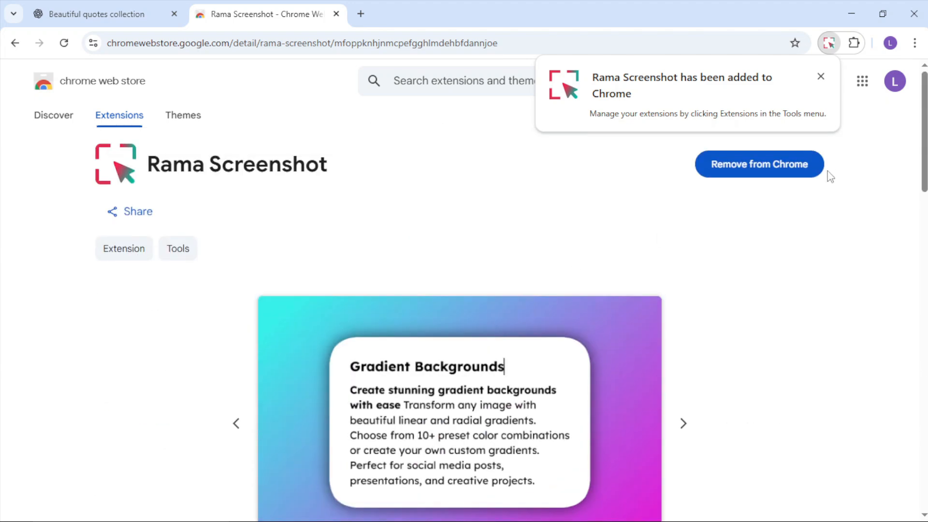
click(821, 77)
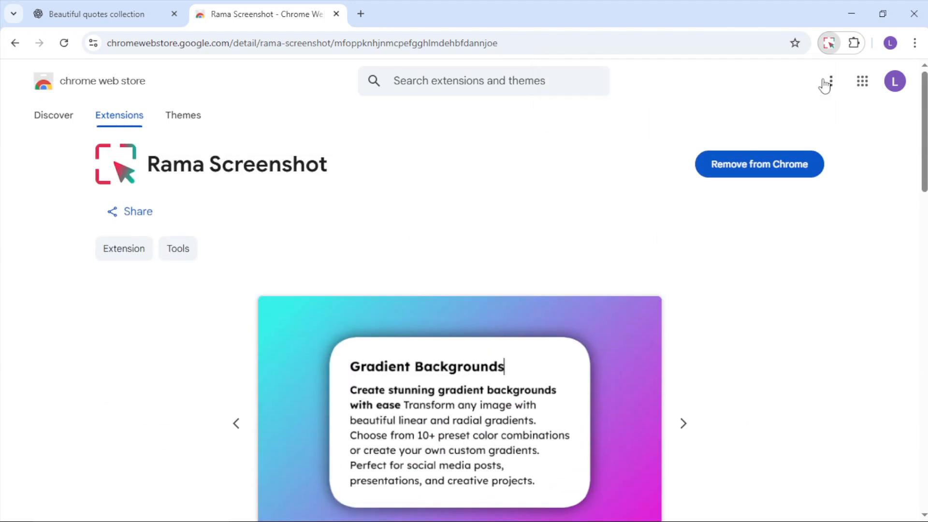
Step: Pin the Rama Screenshot extension to the browser toolbar
click(854, 44)
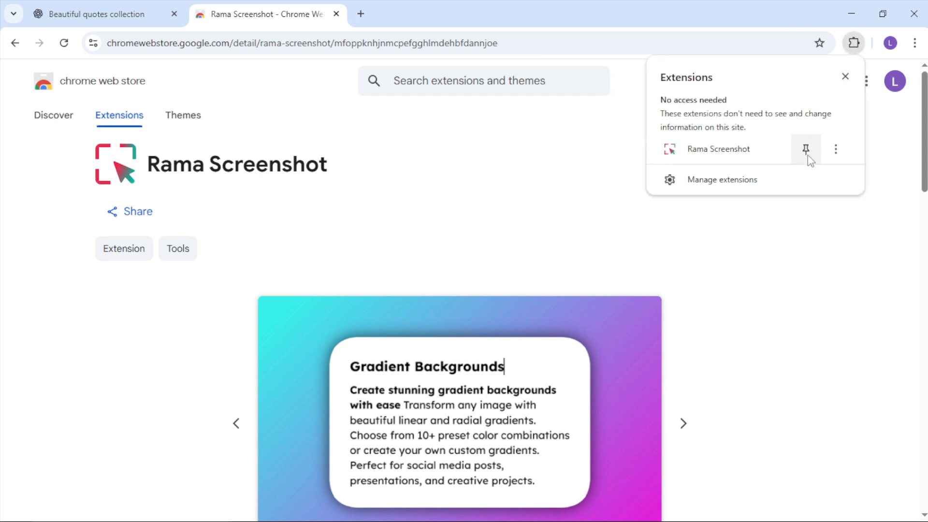
click(806, 151)
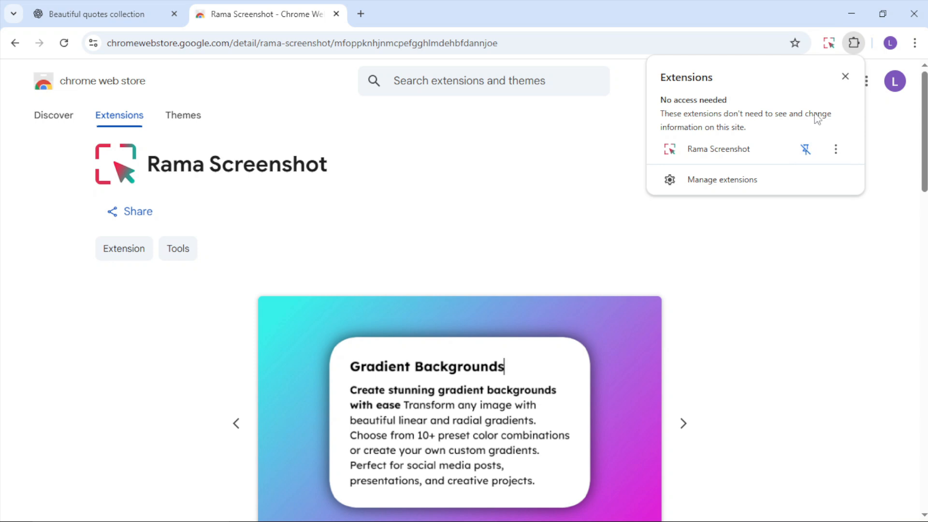
click(845, 77)
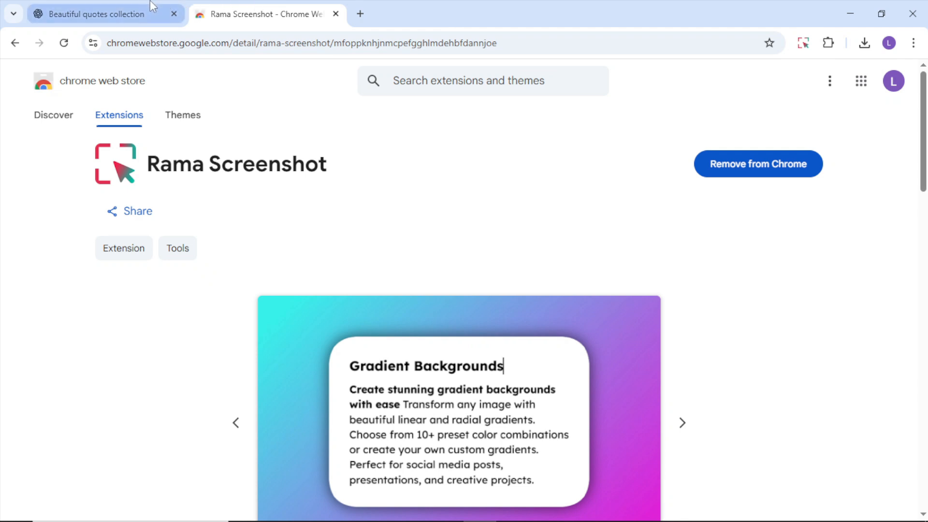
Step: Capture quotes 1 to 7 of the Short & Beautiful Quotes list in ChatGPT using Rama Screenshot's Select Area with Fast Mode on
click(133, 15)
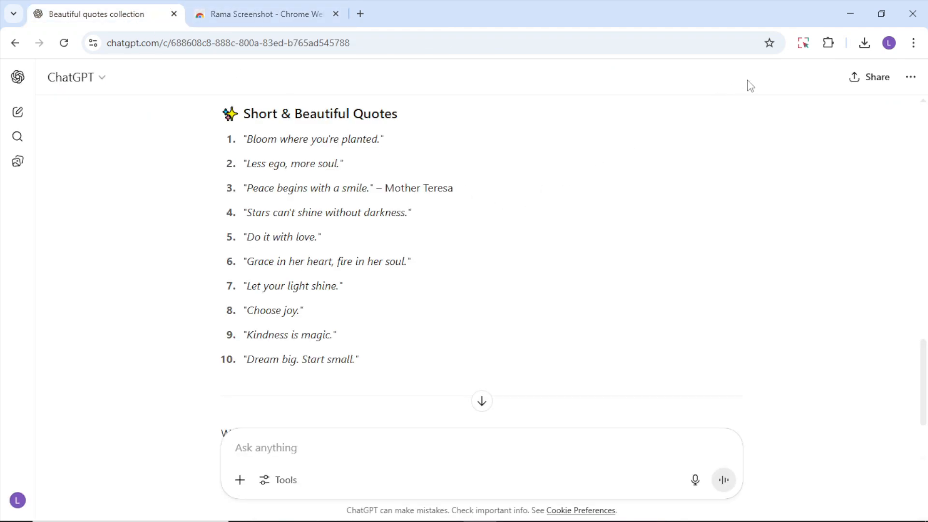
click(803, 50)
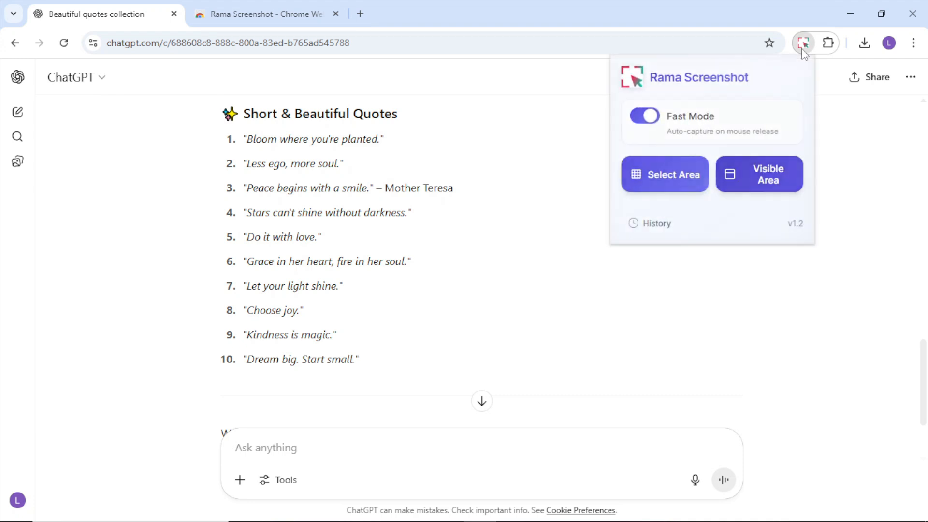
click(651, 119)
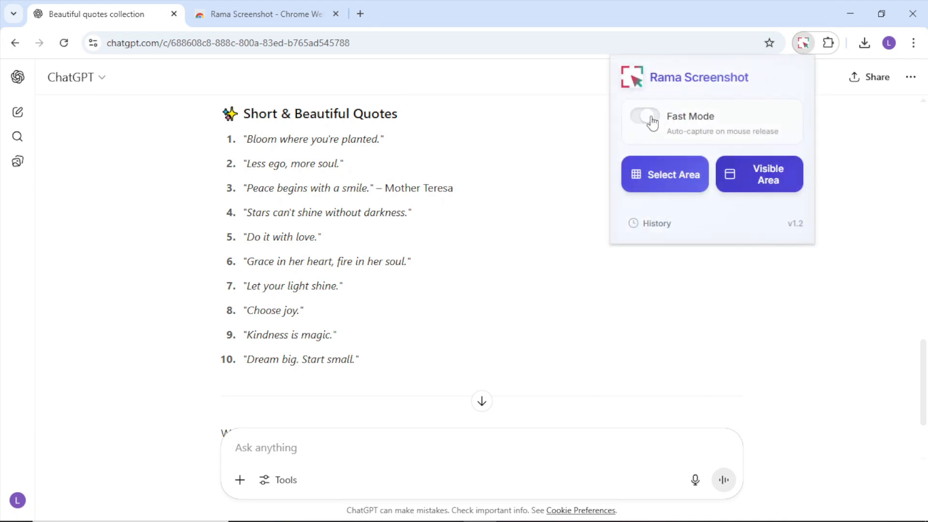
click(651, 120)
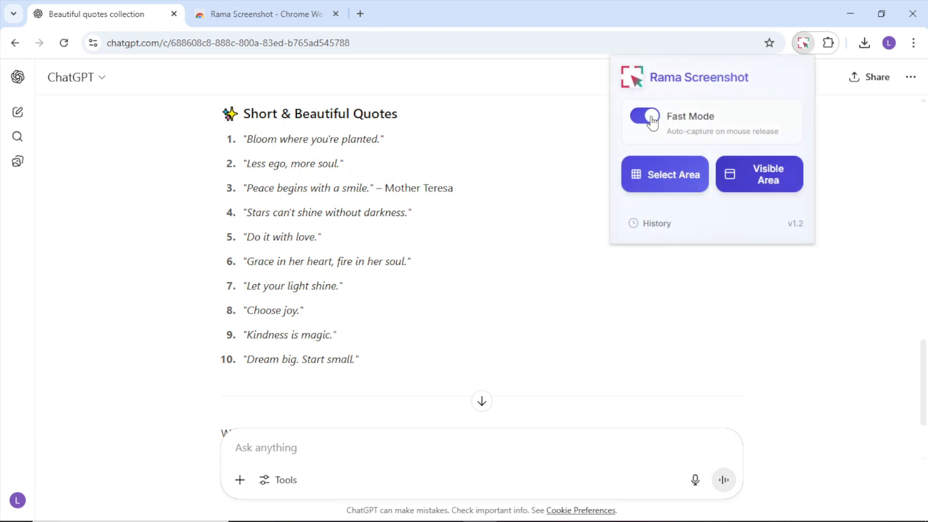
click(663, 178)
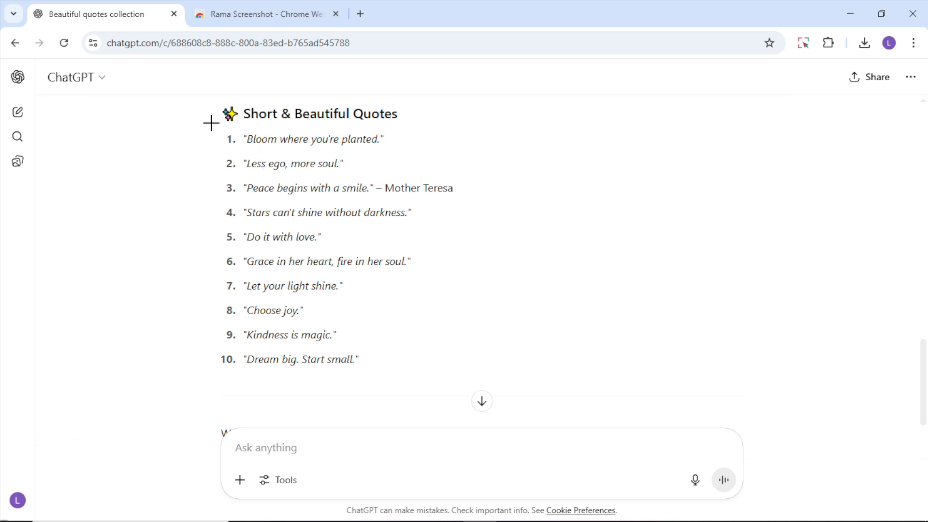
drag(211, 124, 514, 300)
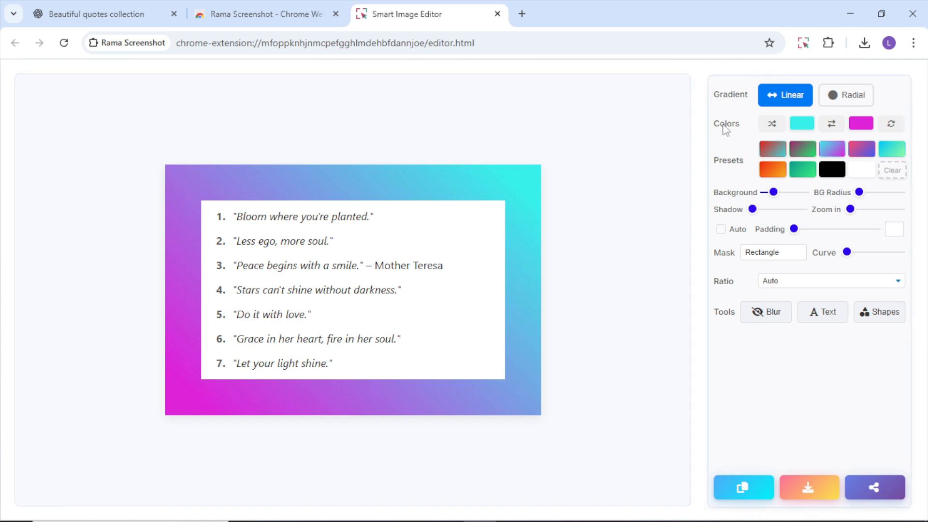
Step: Try the Radial gradient on the screenshot's background, and return it to Linear
click(841, 100)
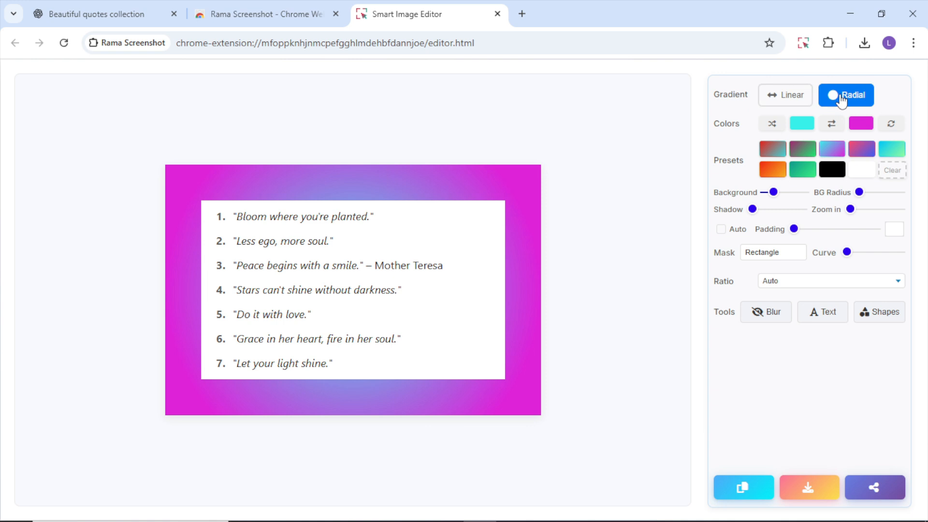
click(798, 102)
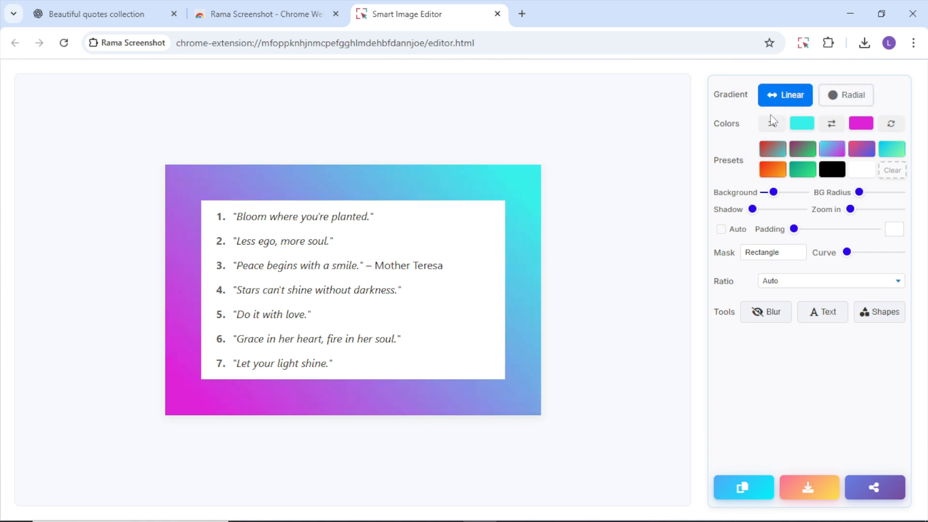
Step: Randomize the background gradient's colors several times, and swap the two colors back and forth
click(772, 125)
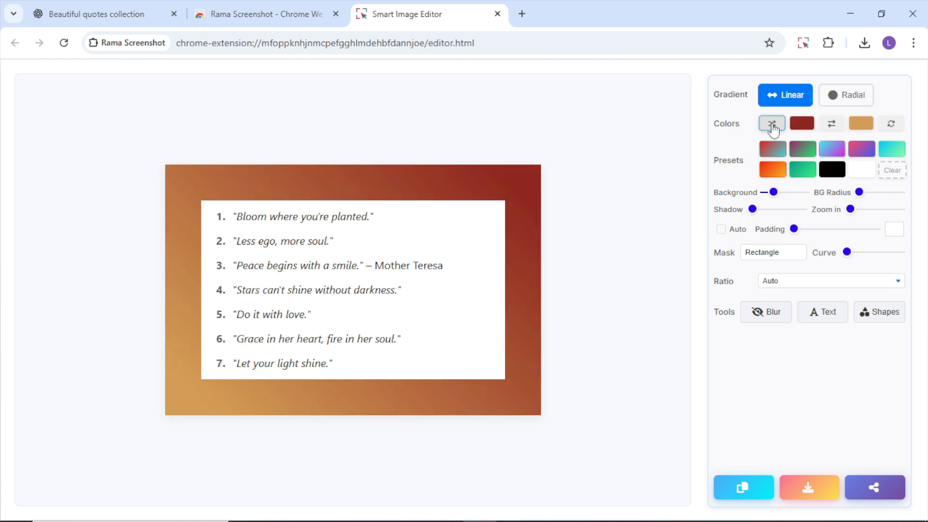
click(772, 124)
click(772, 125)
click(773, 124)
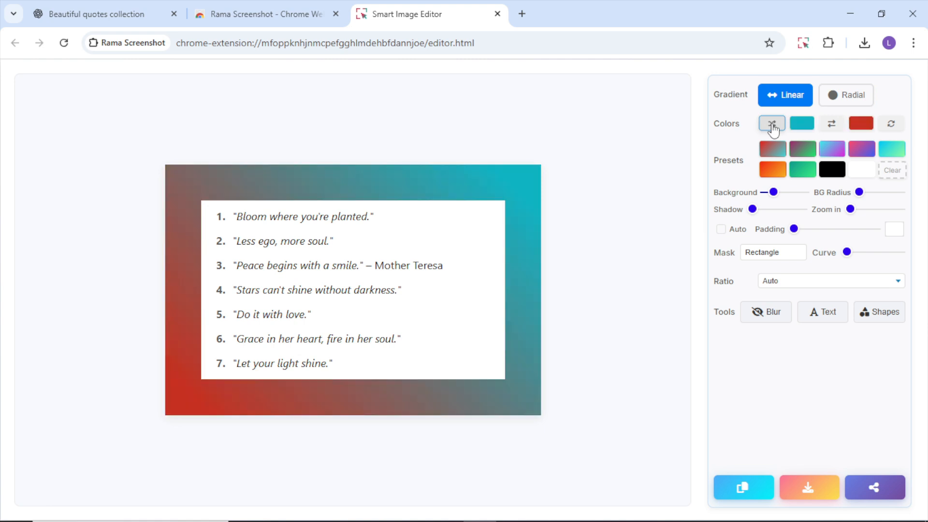
click(832, 126)
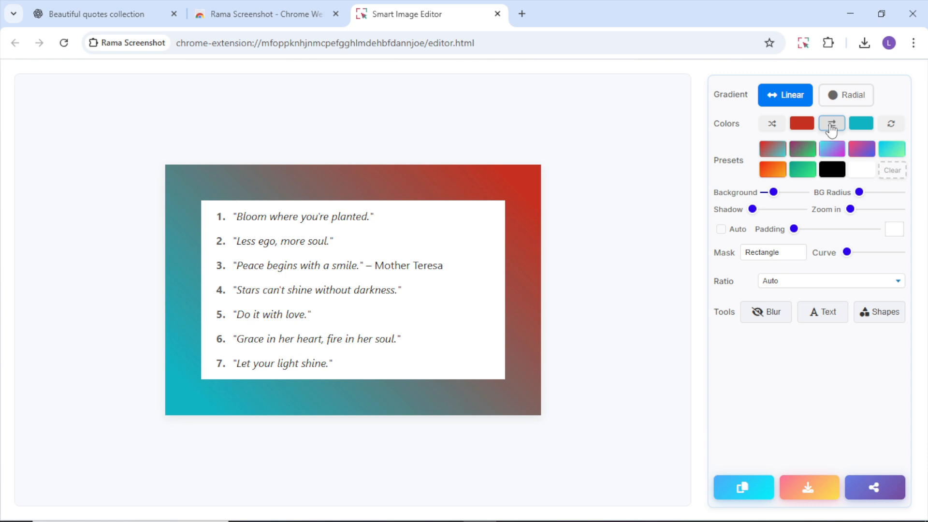
click(832, 126)
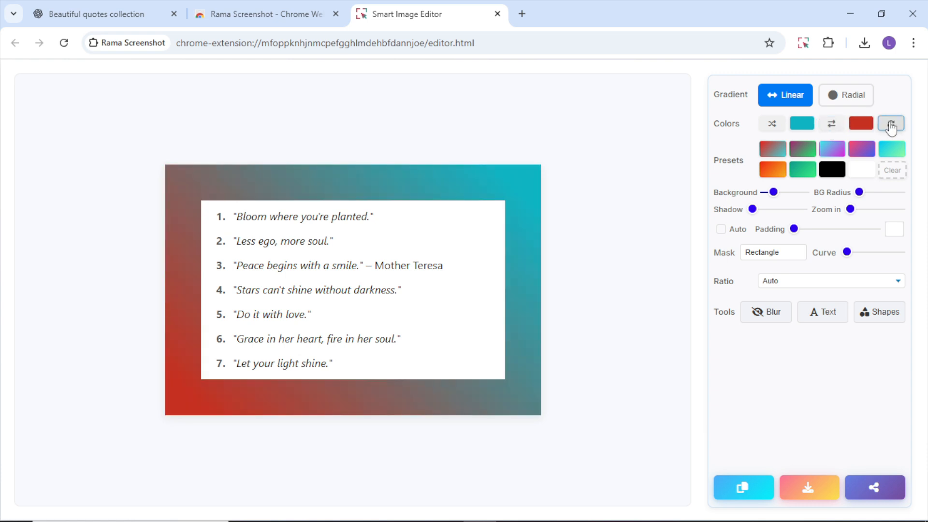
Step: Rotate the direction of the linear background gradient several times
click(891, 126)
click(891, 125)
click(891, 126)
click(891, 126)
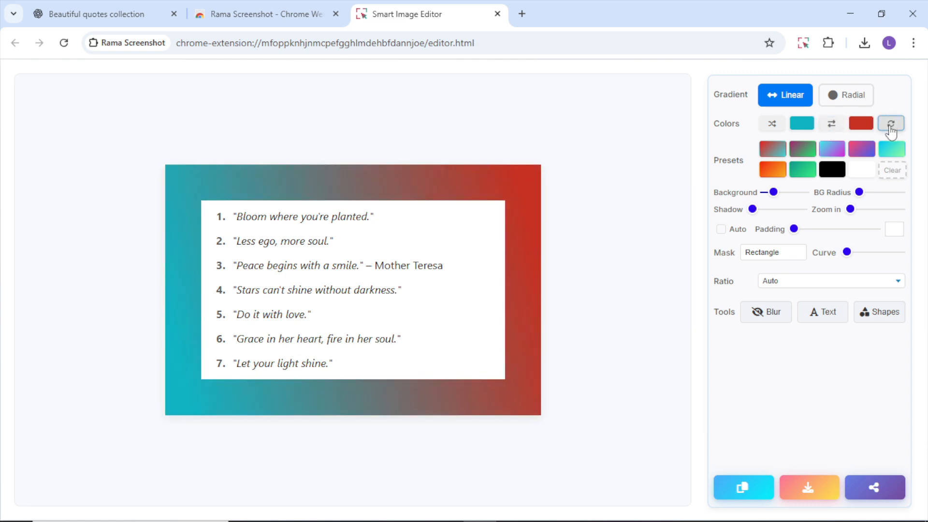
click(891, 126)
click(891, 126)
click(891, 126)
click(890, 125)
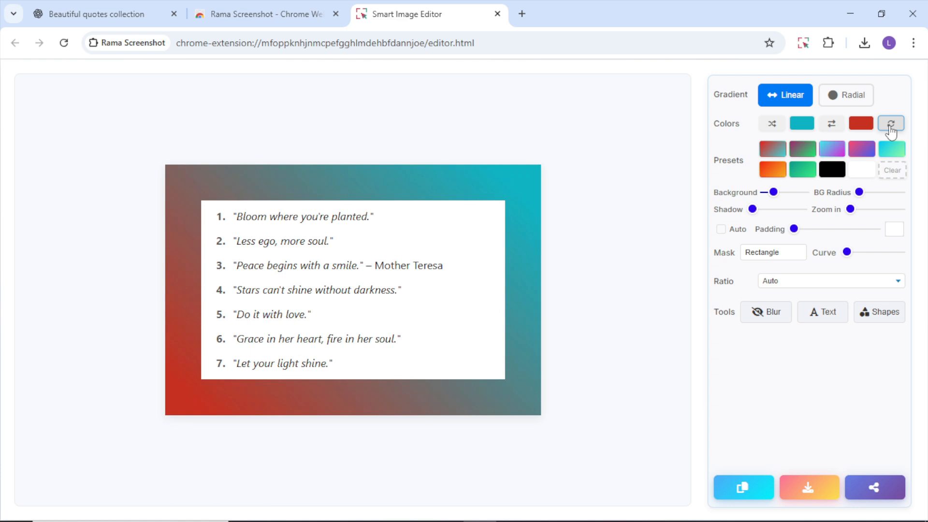
Step: Try several background presets, including the plain white one, and settle on the cyan-to-magenta gradient
click(772, 157)
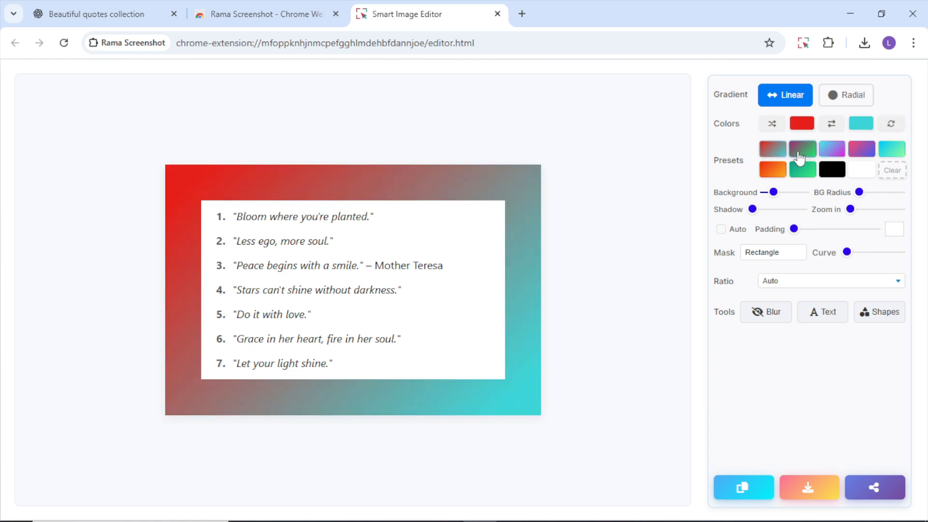
click(830, 154)
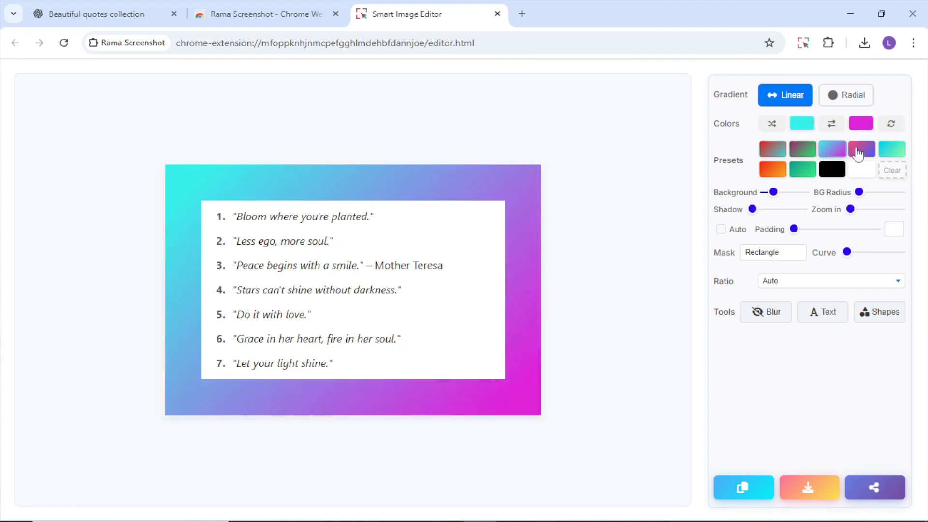
click(887, 153)
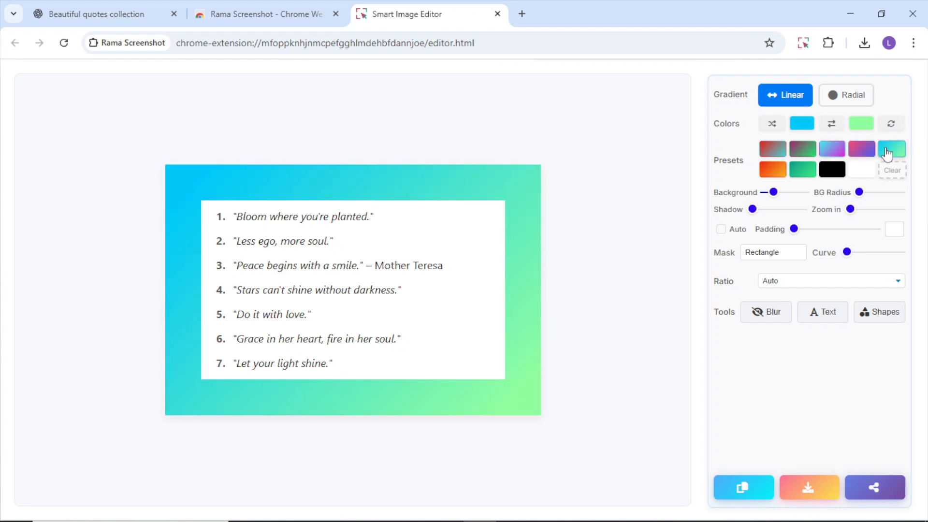
click(863, 171)
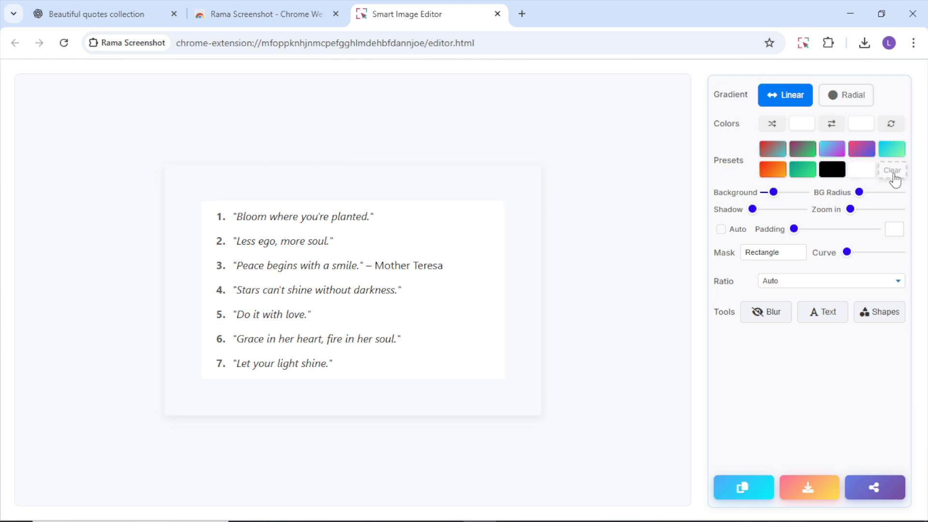
click(828, 149)
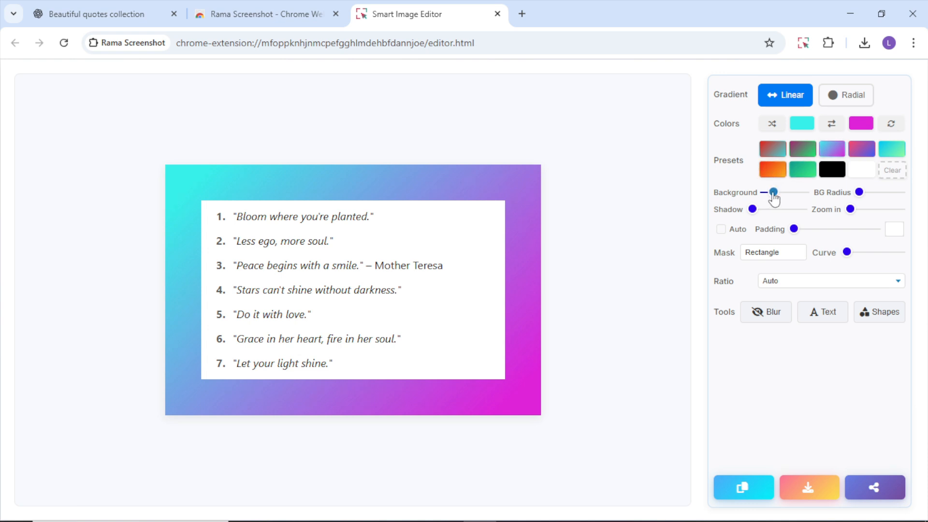
Step: Enlarge the gradient background slightly and round its corners a little
mouse_move(774, 196)
mouse_down()
mouse_move(791, 198)
mouse_move(776, 203)
mouse_up()
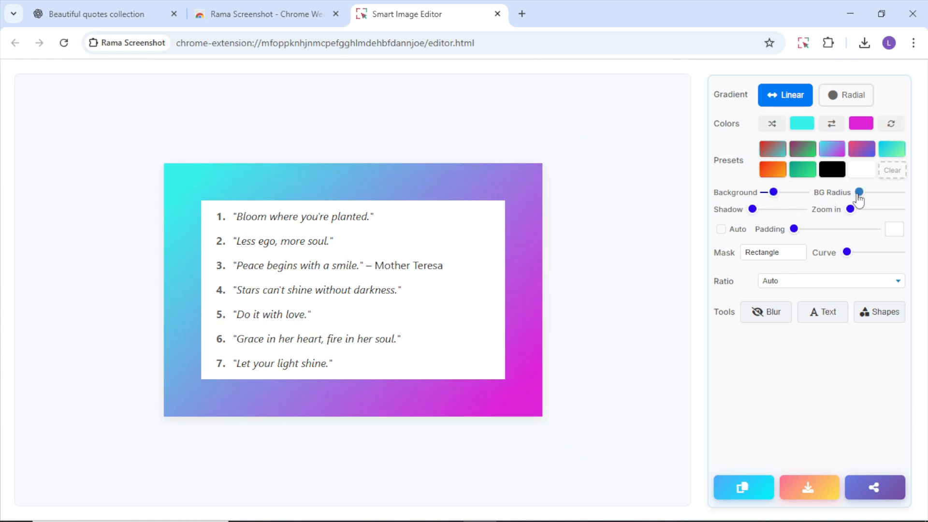
mouse_move(858, 198)
mouse_down()
mouse_move(897, 201)
mouse_move(862, 211)
mouse_move(870, 206)
mouse_up()
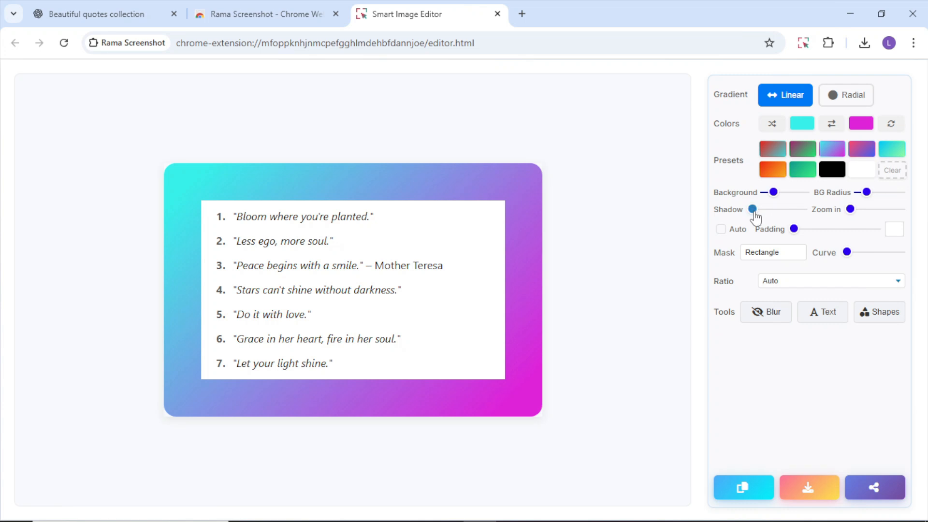
Step: Add a strong shadow around the quotes screenshot on the gradient background
drag(755, 215, 796, 217)
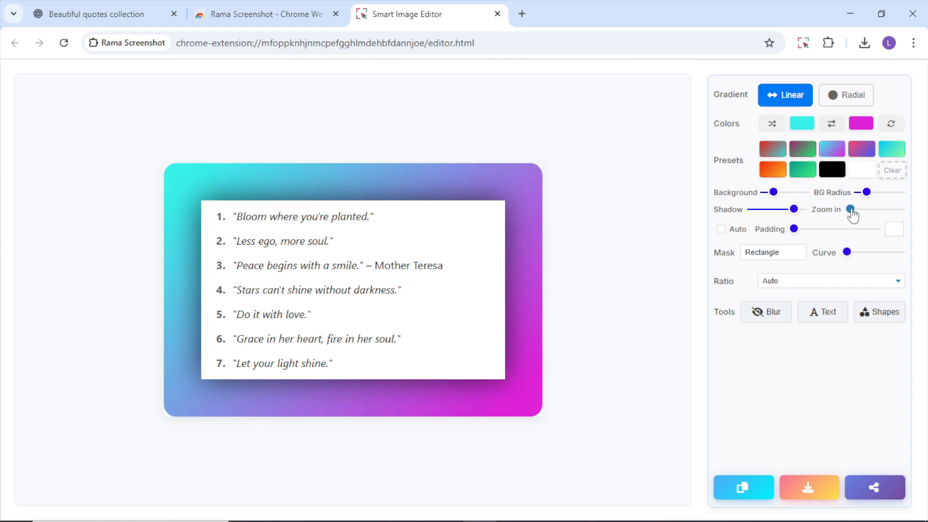
Step: Turn on automatic padding for the quotes screenshot and increase the white padding around the text
mouse_move(852, 216)
mouse_down()
mouse_move(891, 220)
mouse_move(851, 223)
mouse_up()
click(721, 229)
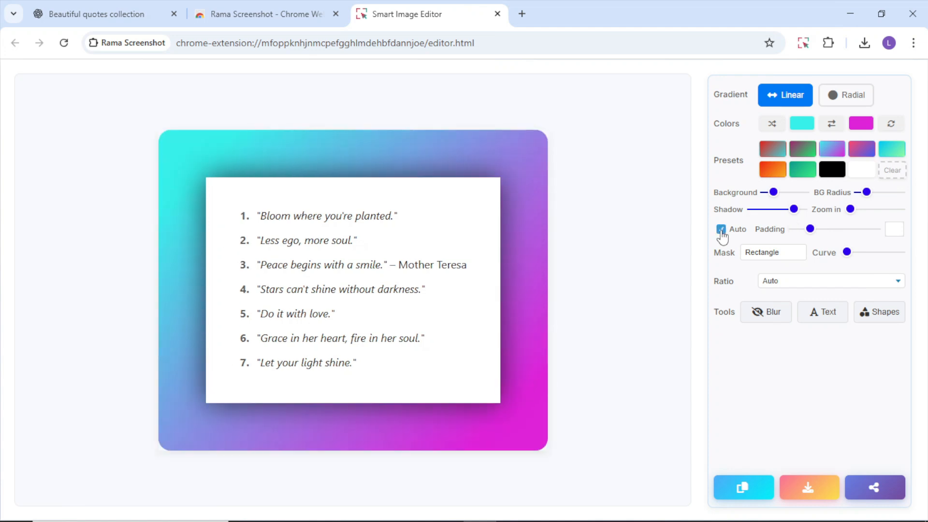
click(722, 229)
click(722, 229)
mouse_move(810, 231)
mouse_down()
mouse_move(838, 232)
mouse_move(815, 244)
mouse_move(820, 236)
mouse_up()
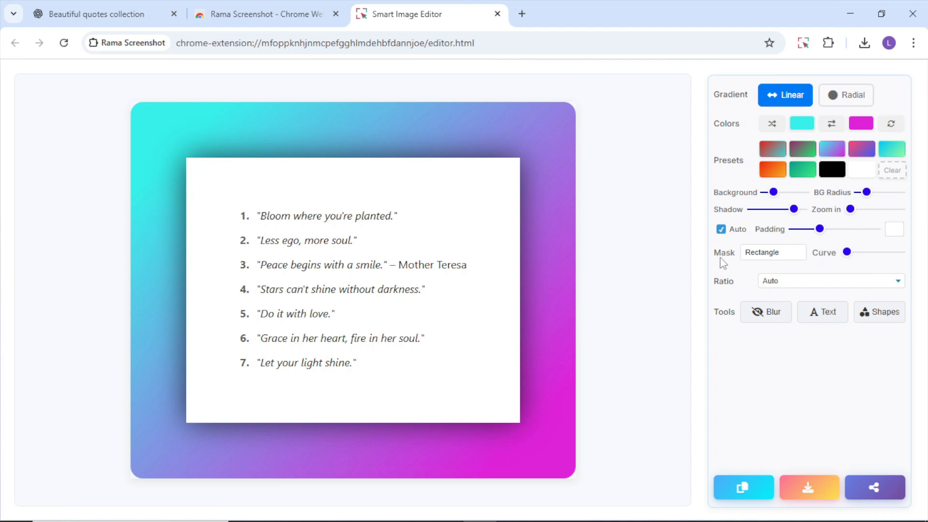
Step: Apply the Leaf1 mask to the quotes screenshot and give it a strong curve
click(758, 260)
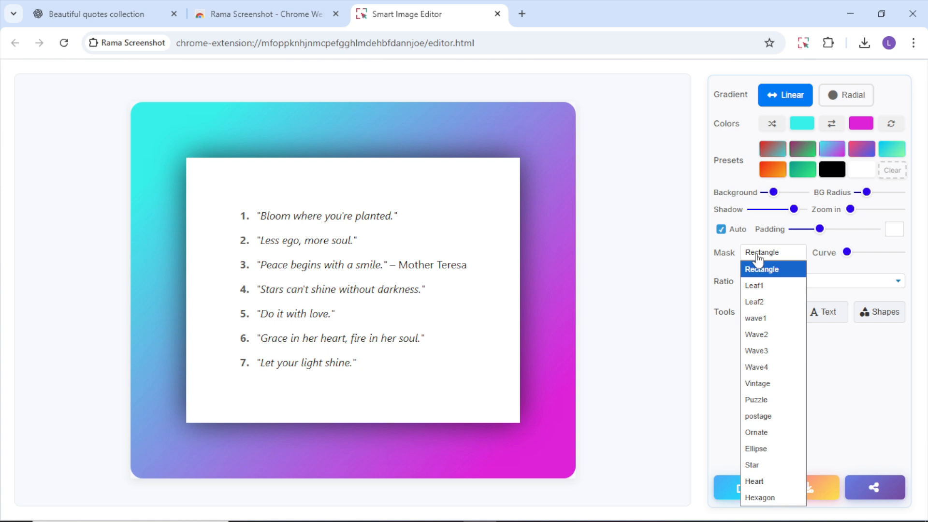
click(758, 286)
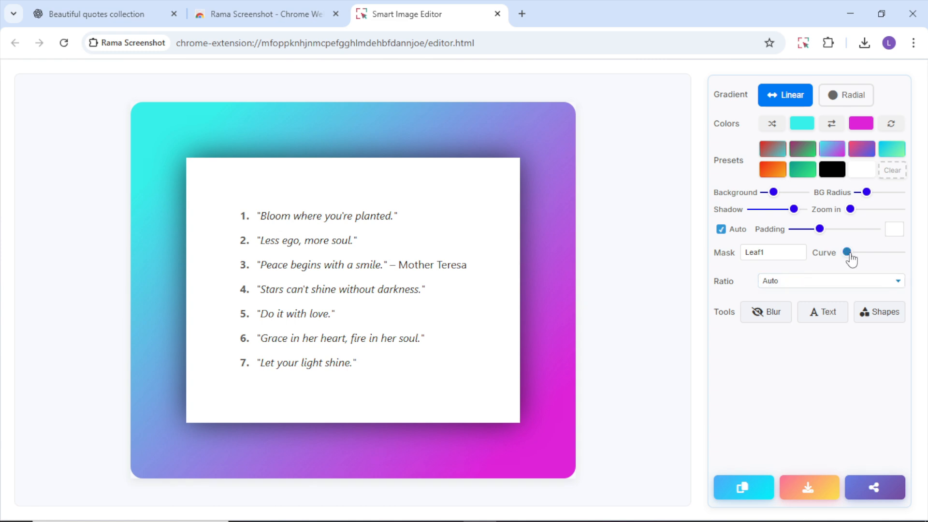
drag(849, 255, 892, 269)
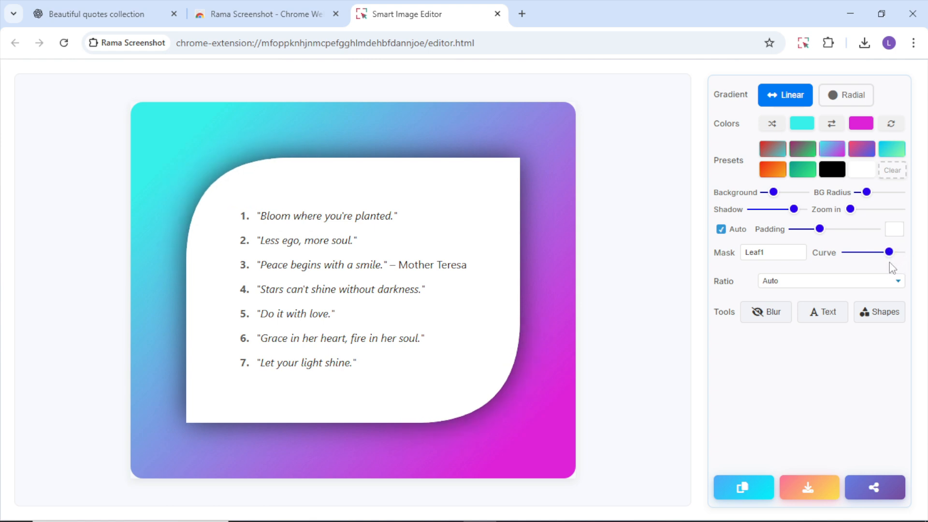
Step: Try several masks on the quotes screenshot, including Wave2, Vintage, Hexagon and postage, and settle on Leaf2
click(787, 258)
click(786, 258)
key(Down)
key(Down)
key(Down)
key(Down)
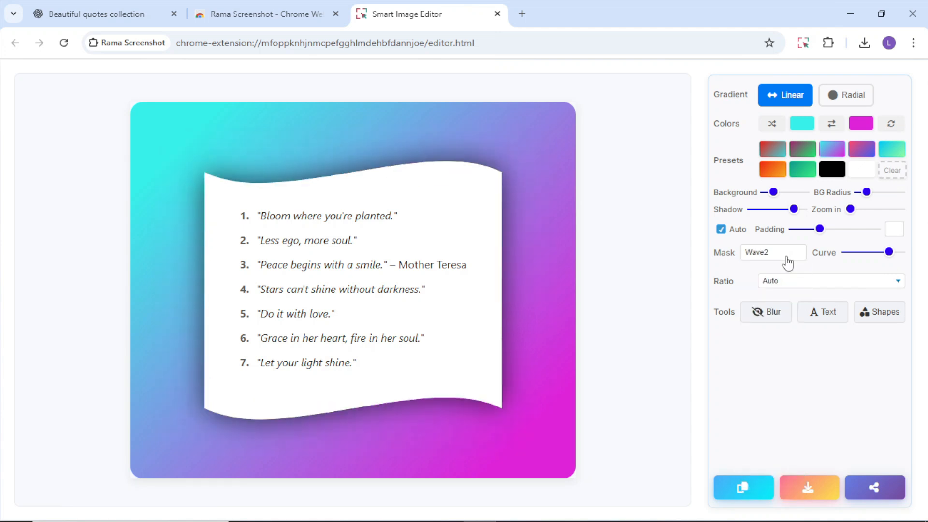
key(Down)
key(Down)
key(Down)
key(Down)
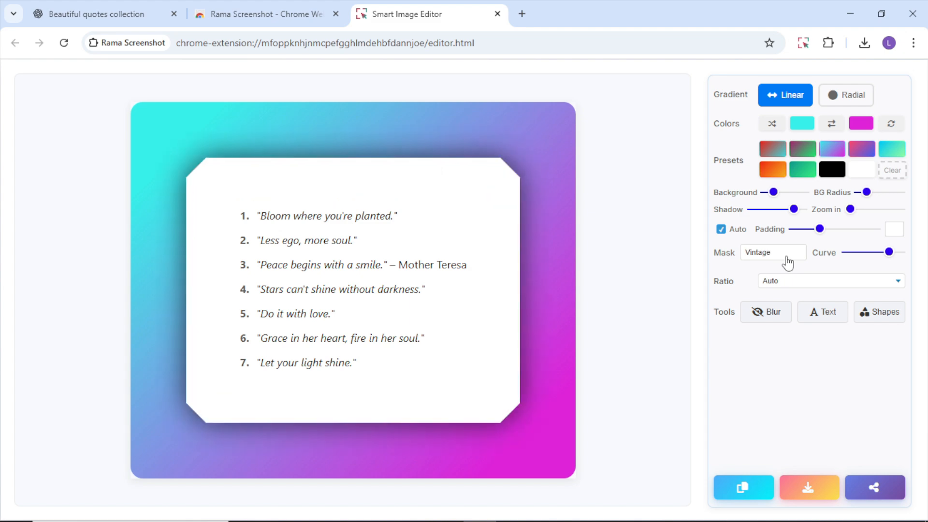
key(Down)
key(Down)
key(Down)
key(Down)
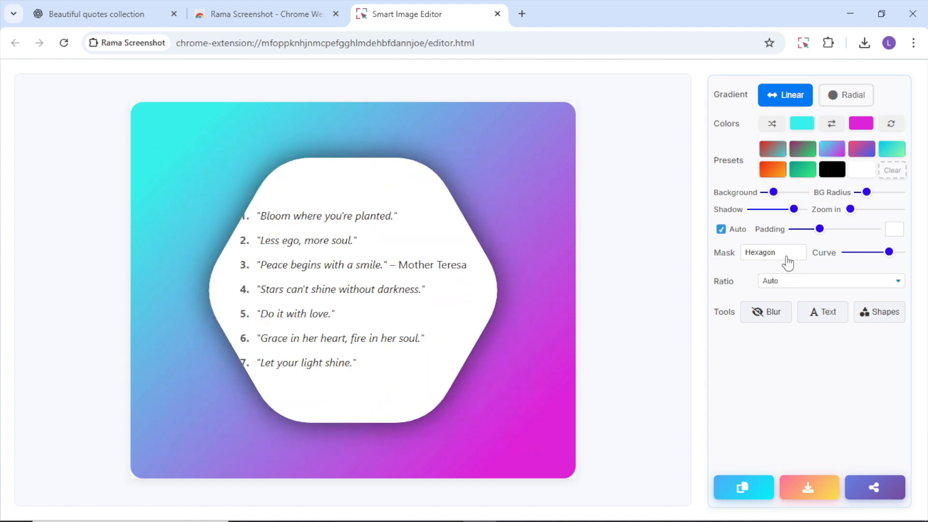
key(Up)
key(Up)
key(Up)
key(Up)
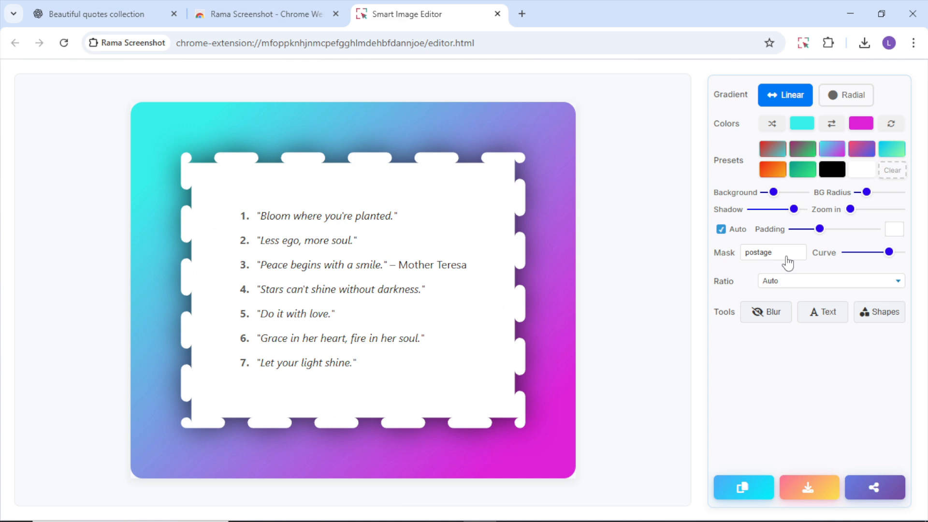
key(Up)
key(Up)
key(Up)
key(Up)
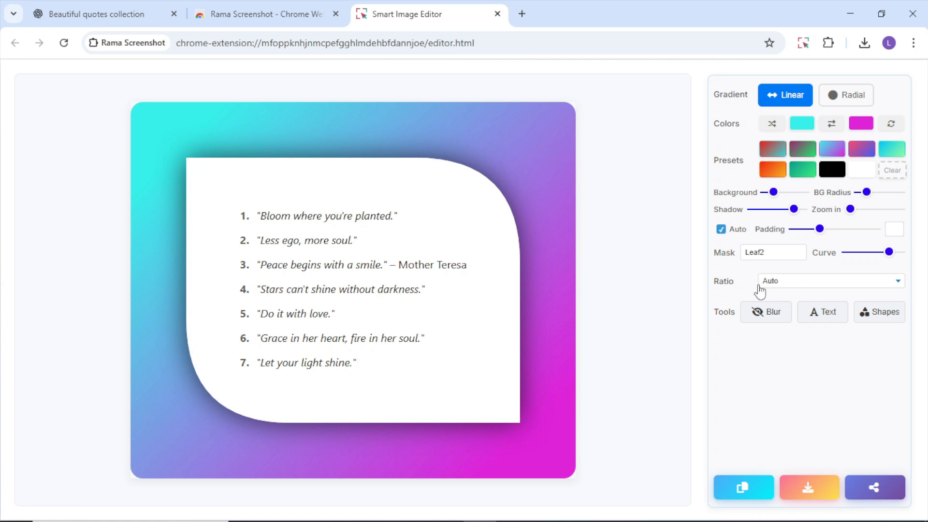
Step: Try several aspect ratios for the image, including 4:3 and 3:4, and settle on Facebook Cover (1.91:1)
click(777, 285)
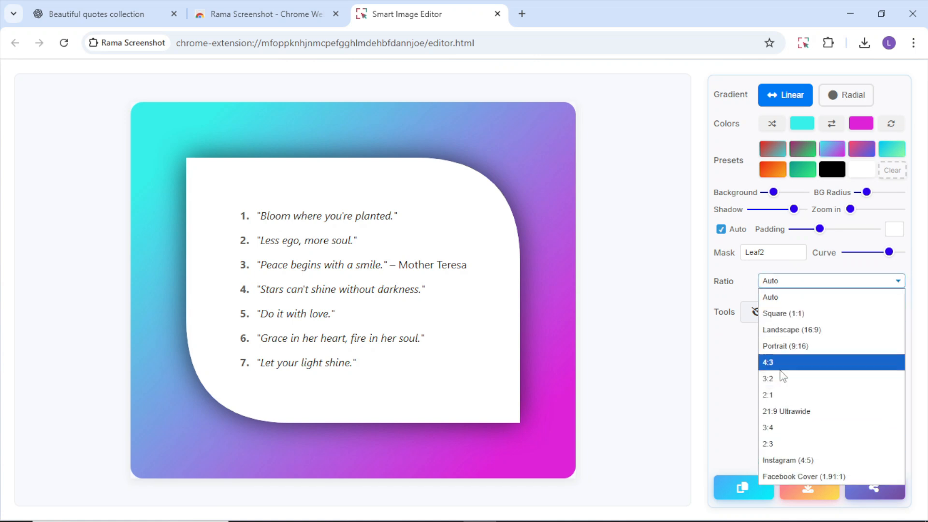
click(789, 302)
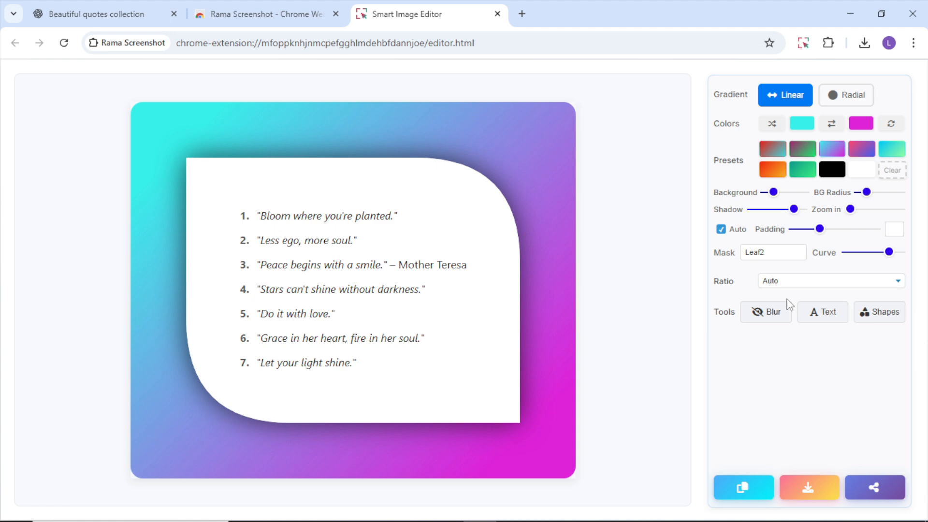
key(Down)
key(Down)
key(Down)
key(Down)
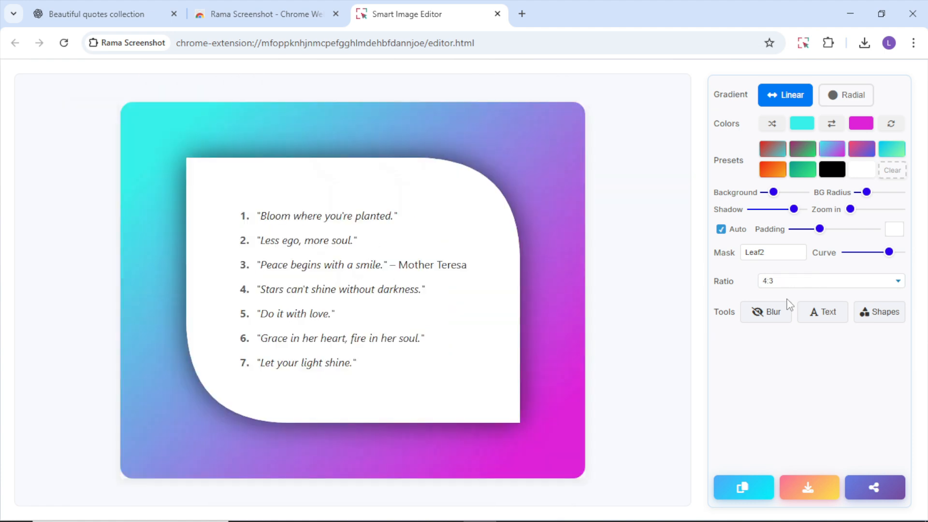
key(Down)
key(Down)
key(Down)
key(Down)
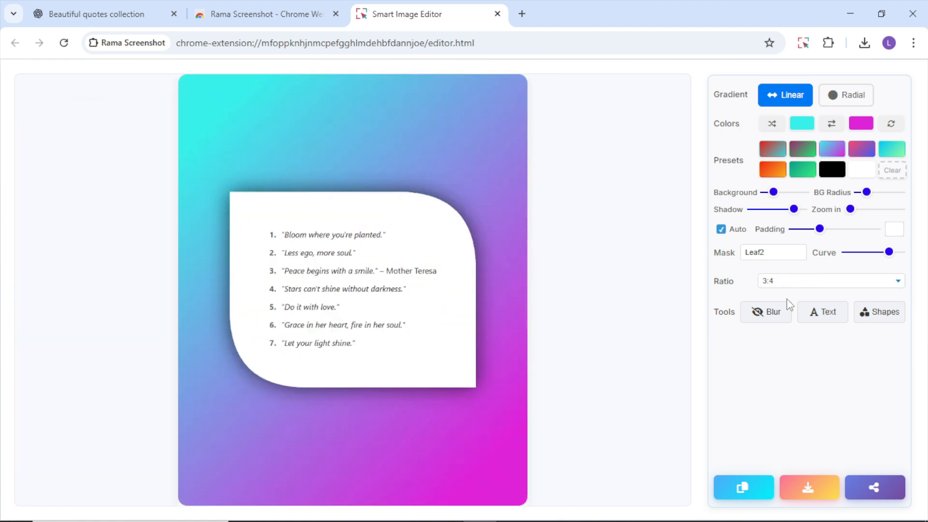
key(Down)
key(Down)
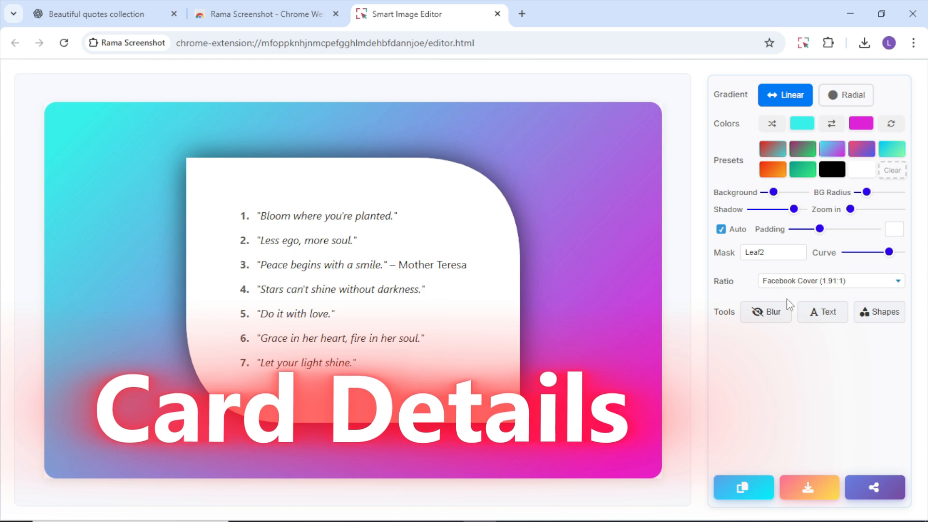
Step: Blur the seventh quote in the list with a rectangular blur area
click(771, 322)
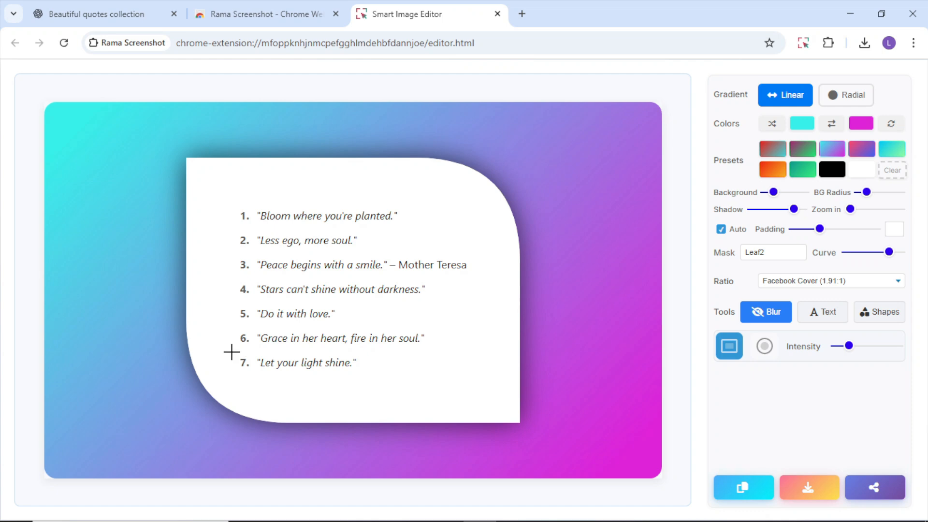
drag(231, 352, 367, 373)
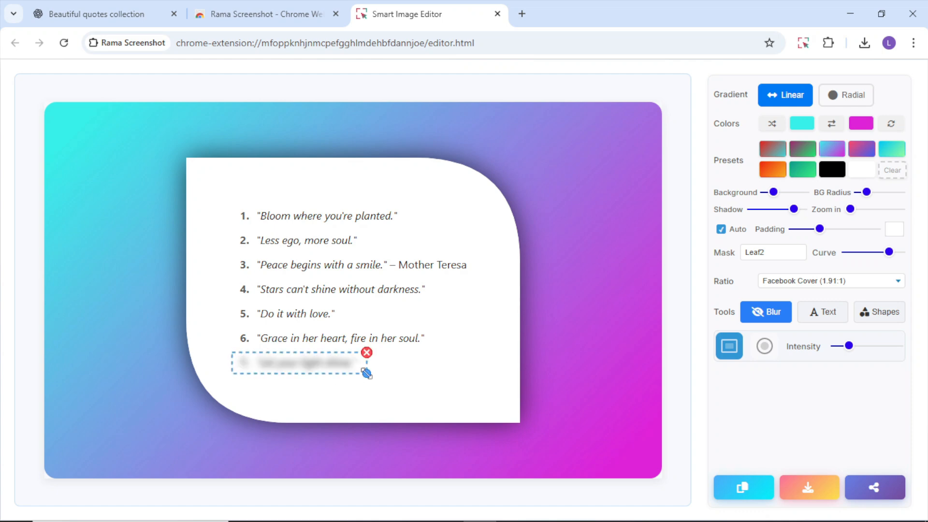
click(442, 368)
Step: Add the text "rama" in the Impact font and place it in the white area below the quotes, right of centre
click(823, 317)
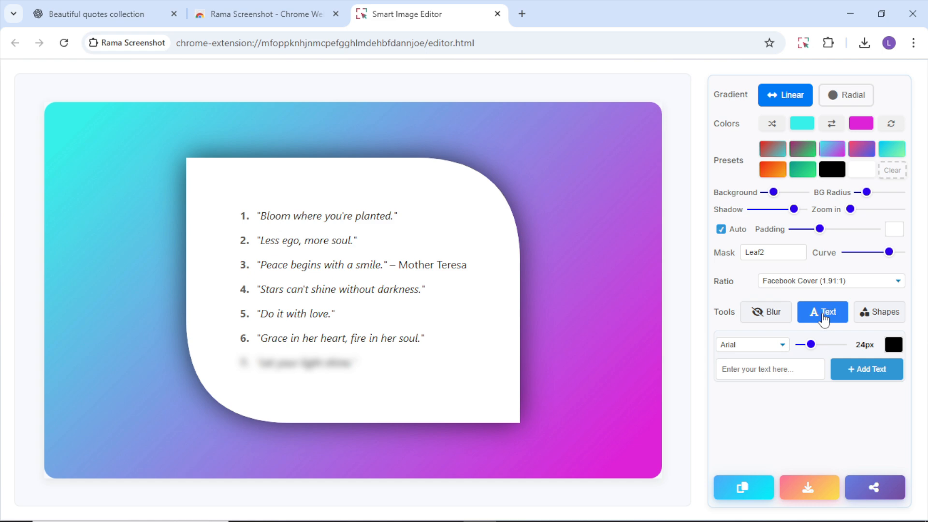
click(778, 348)
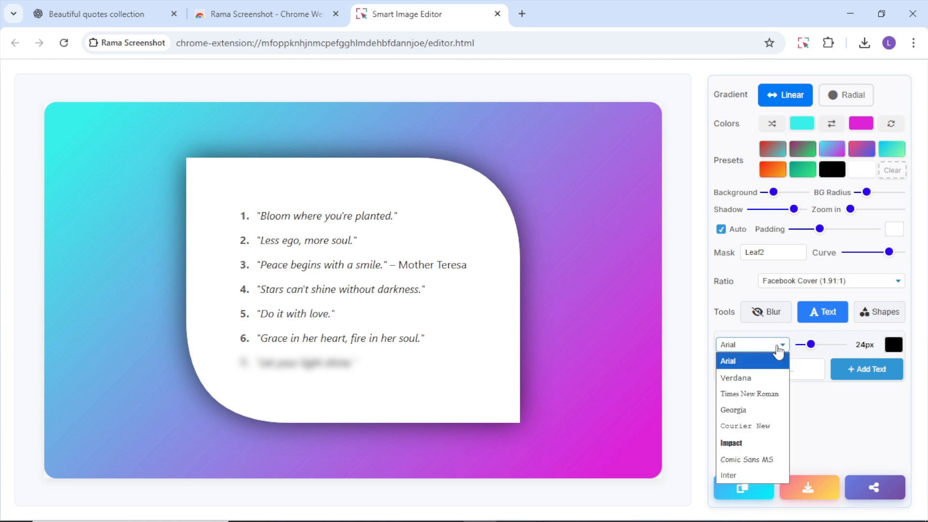
click(734, 443)
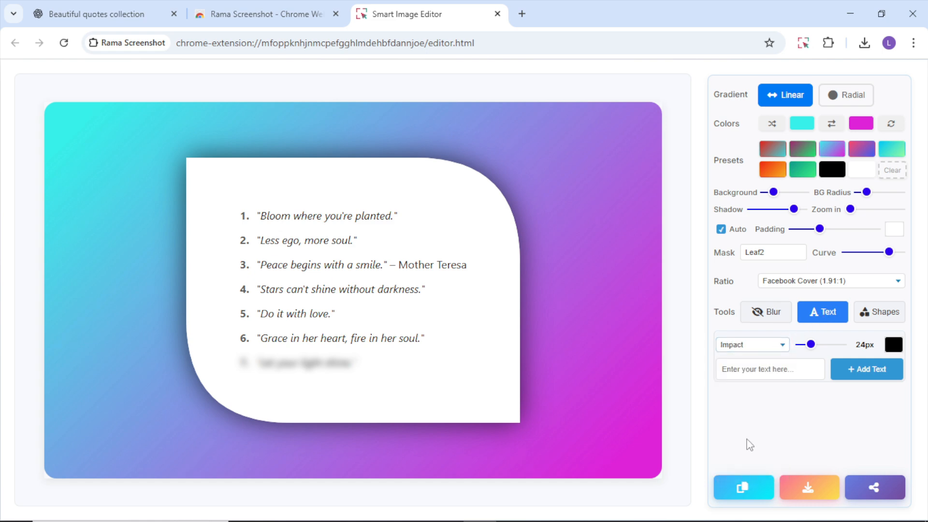
click(784, 370)
text(rama)
key(Return)
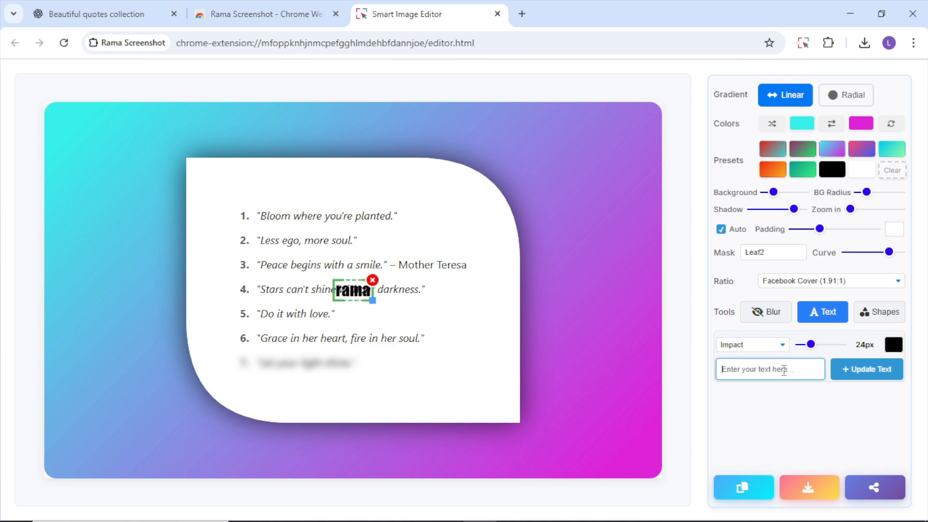
drag(358, 290, 405, 383)
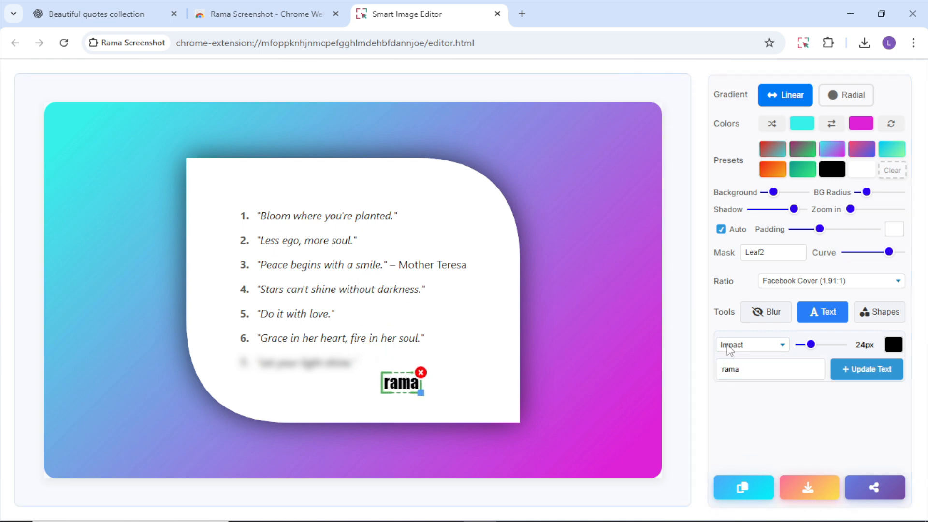
Step: Colour the "rama" text red (RGB 230, 10, 10) and frame it with a purple rectangle shape
click(893, 345)
click(895, 176)
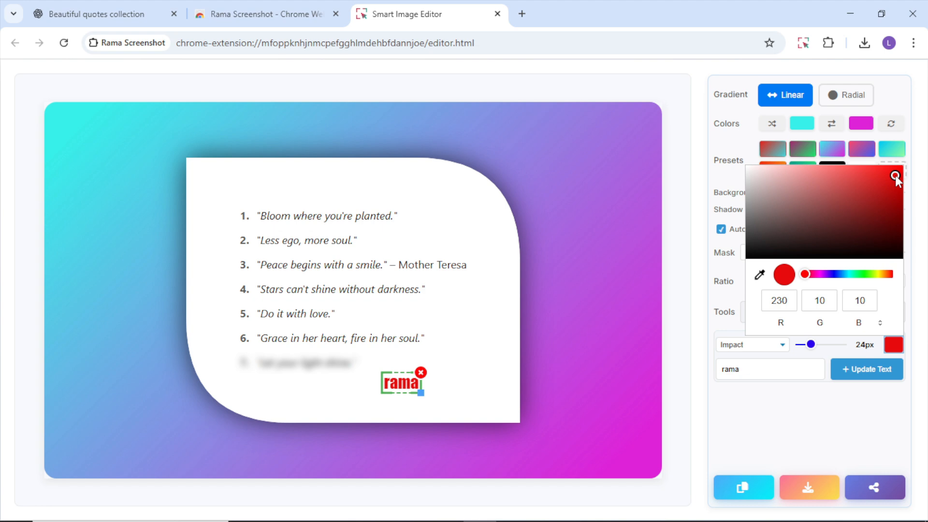
click(594, 336)
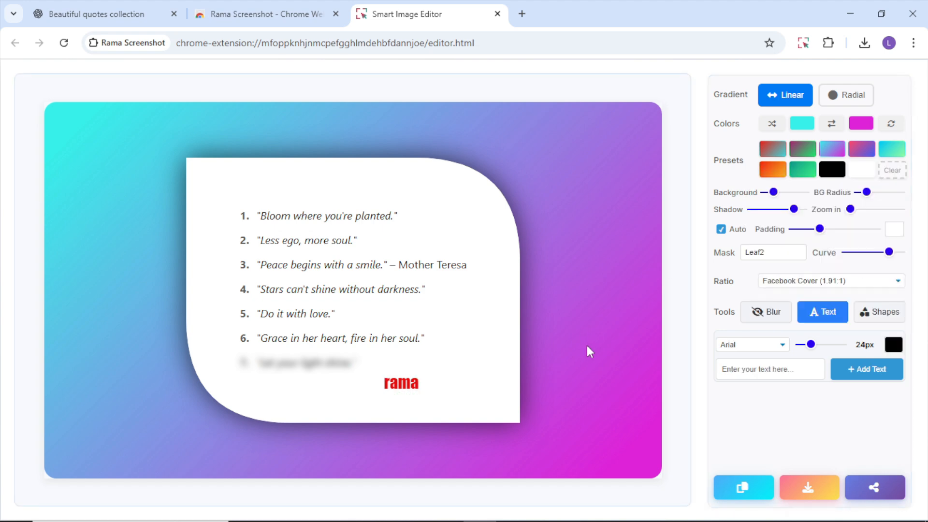
click(880, 314)
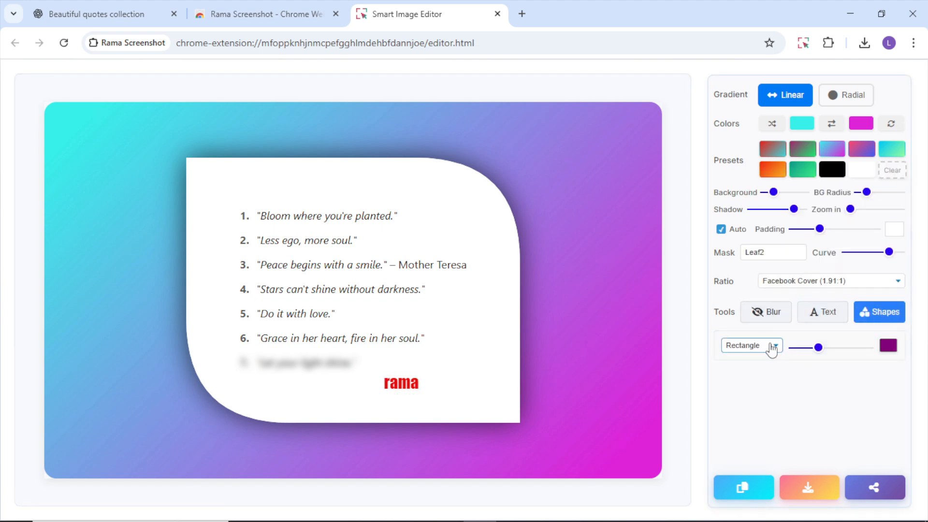
drag(379, 372, 428, 396)
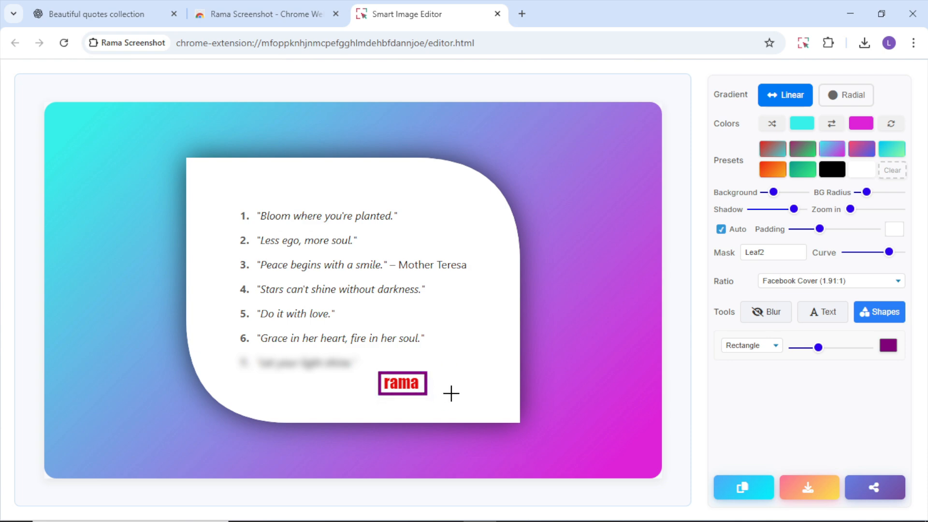
Step: Copy the finished image to the clipboard and download it
click(743, 489)
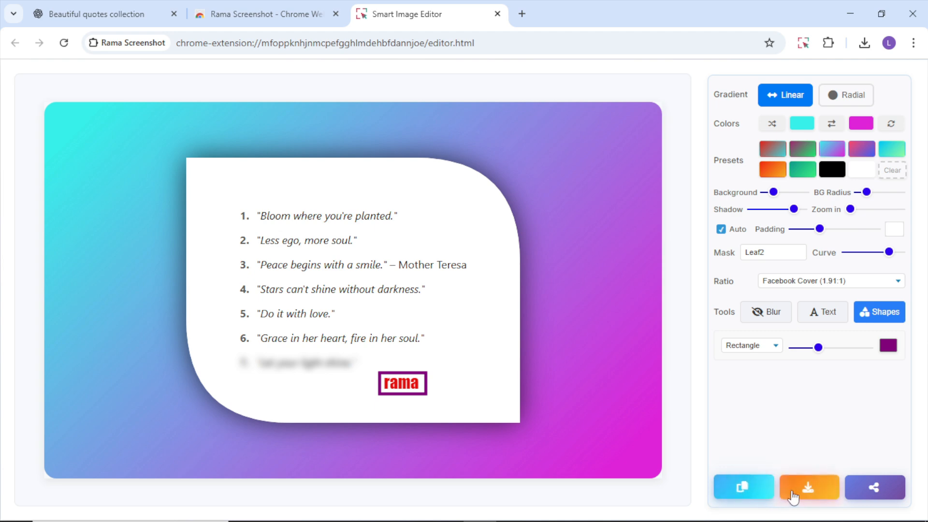
click(810, 489)
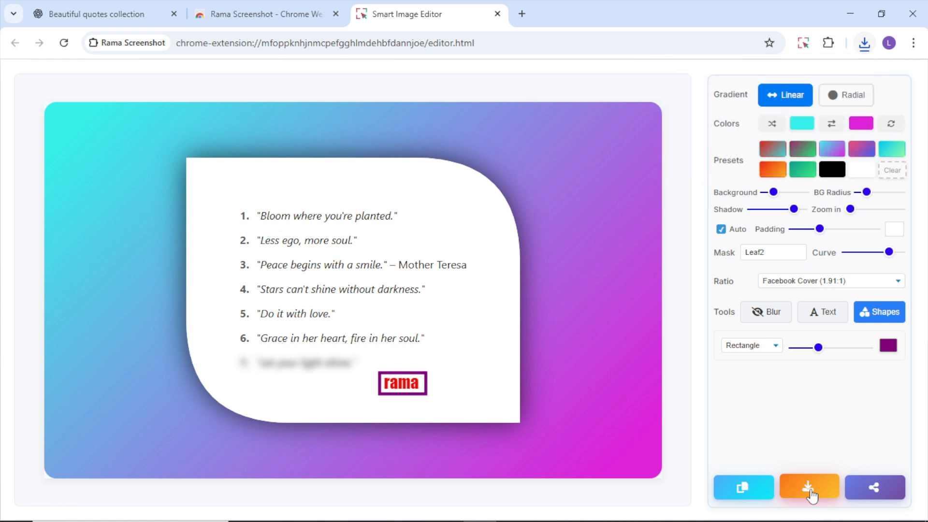
Step: View the sharing options for the edited image, dismiss them, and open the extension's screenshot history
click(878, 491)
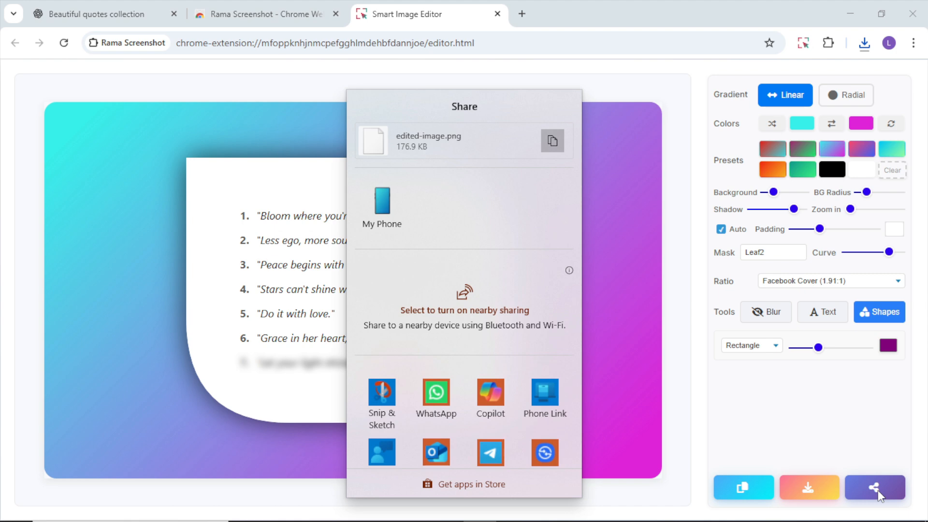
click(878, 464)
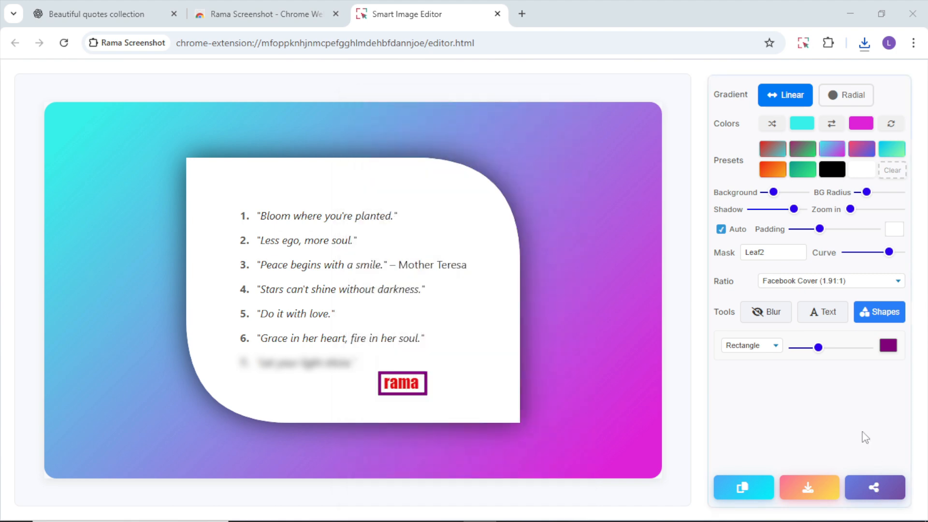
click(803, 42)
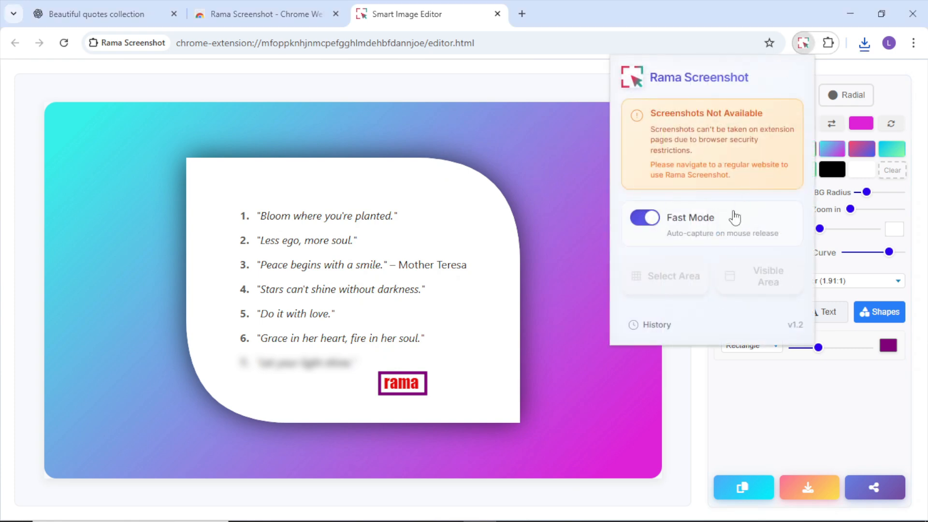
click(652, 327)
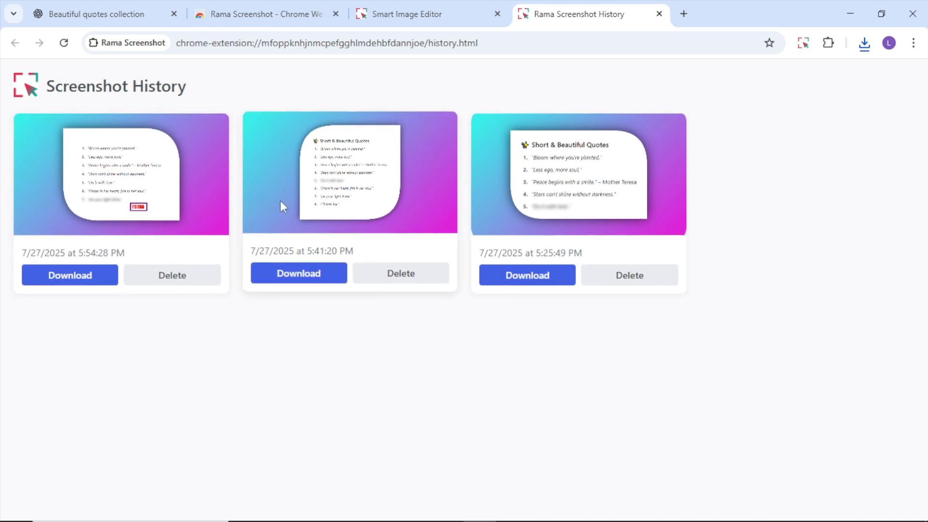
Step: Look through the Rama Screenshot page in the Chrome Web Store, covering its overview, details and preview images
click(288, 23)
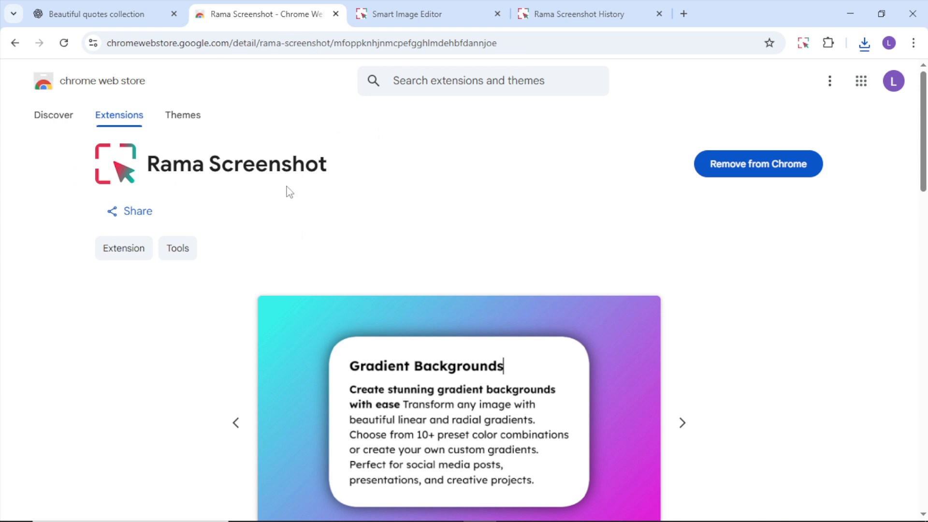
scroll(289, 186, down, 4)
scroll(289, 186, down, 2)
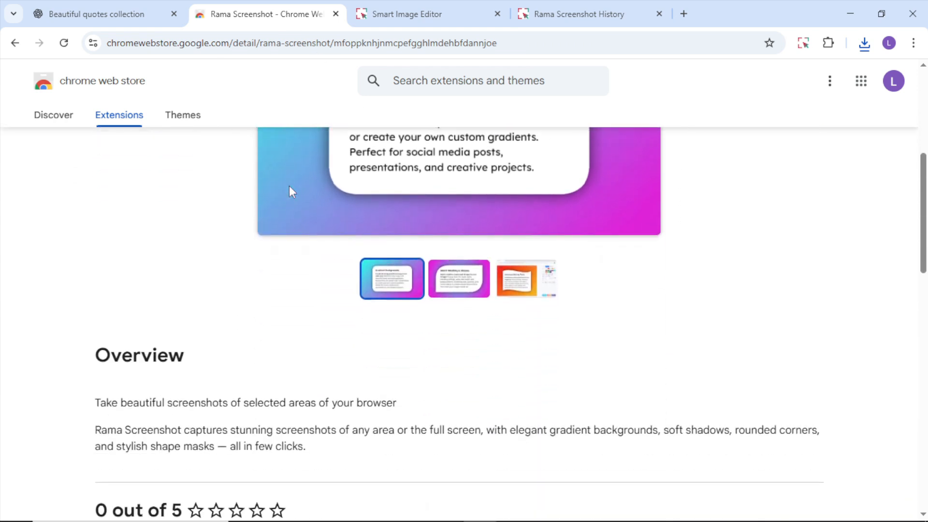
scroll(289, 187, down, 6)
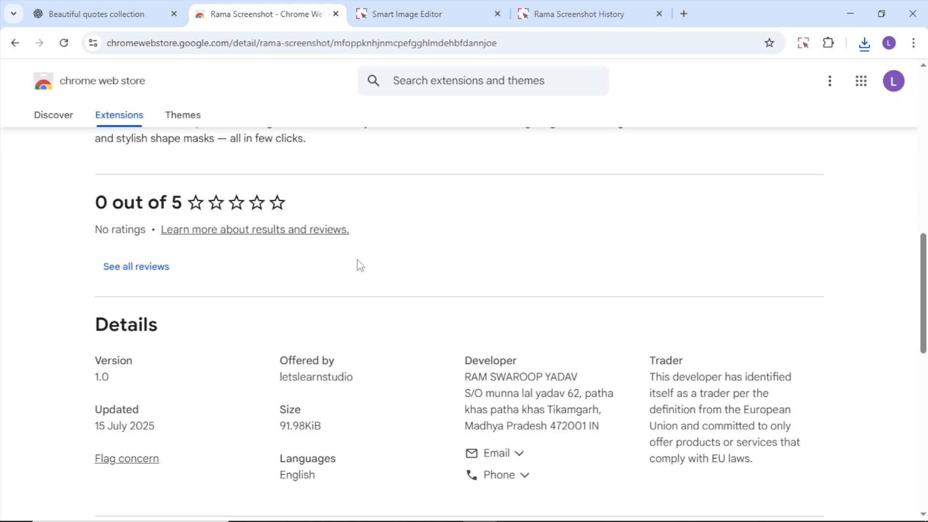
scroll(360, 265, up, 15)
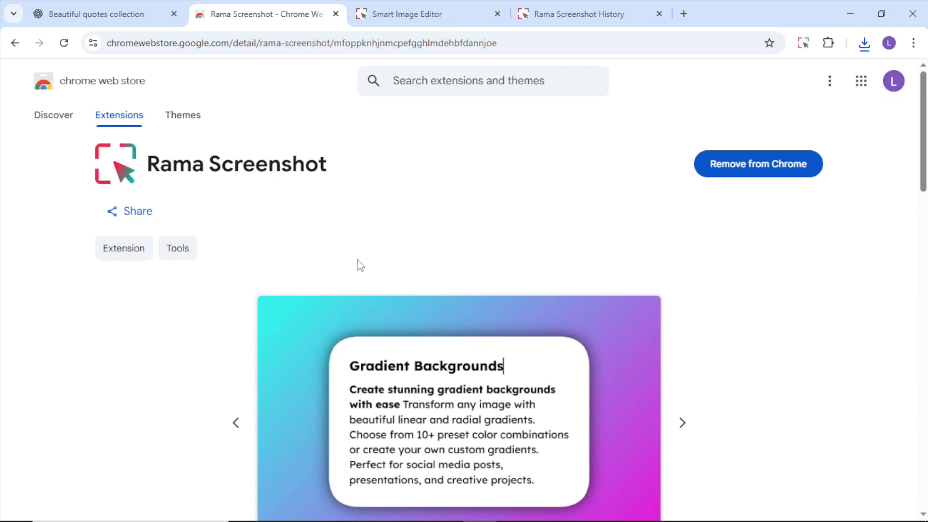
scroll(360, 266, down, 2)
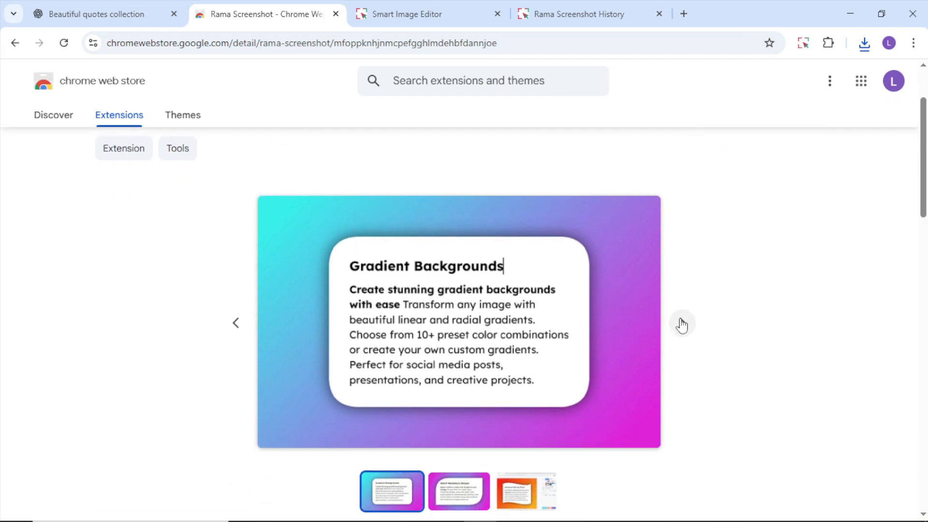
click(681, 324)
click(682, 324)
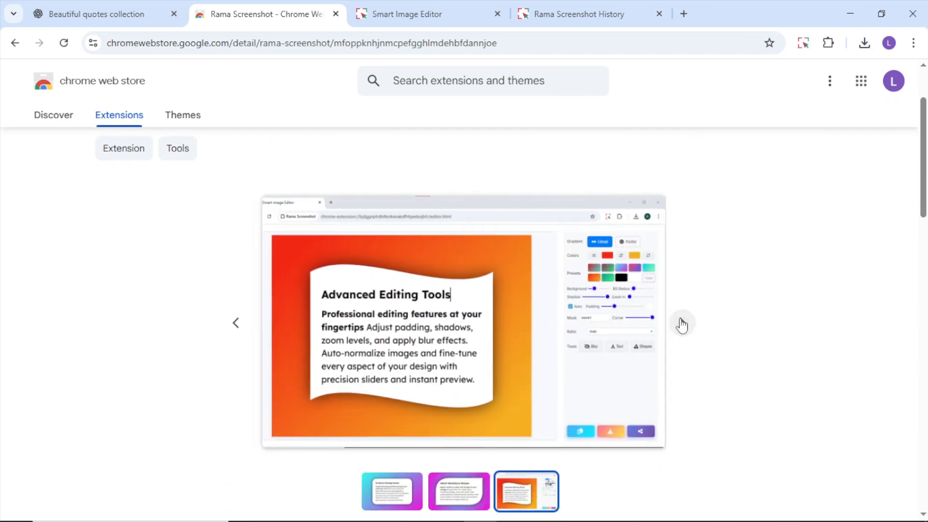